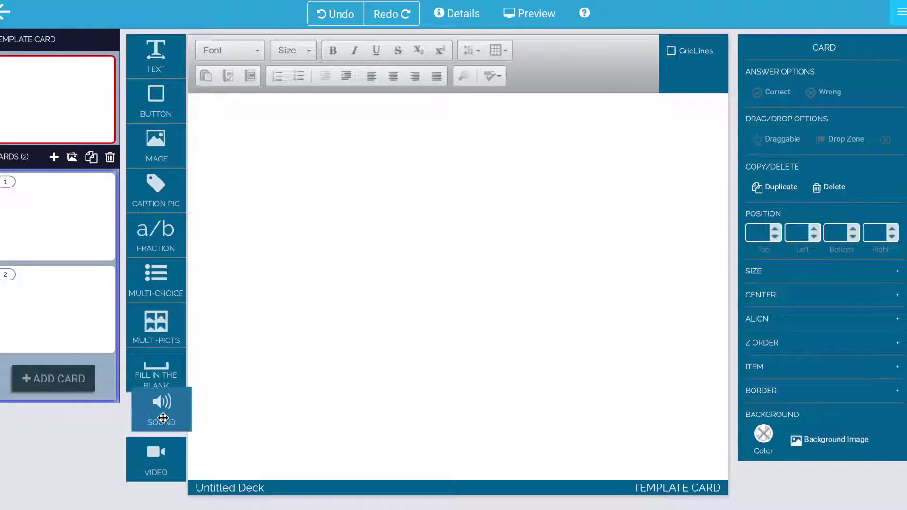
Step: Add a sound element near the card's top left that plays the Funny sound from FOLDERSOME
{"action": "left_click_drag", "start_coordinate": [162, 422], "coordinate": [318, 169]}
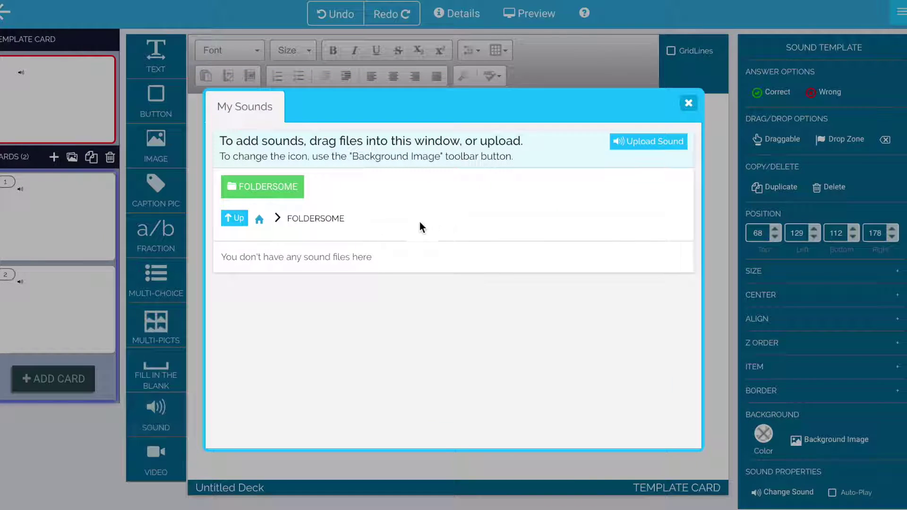
{"action": "left_click", "coordinate": [268, 199]}
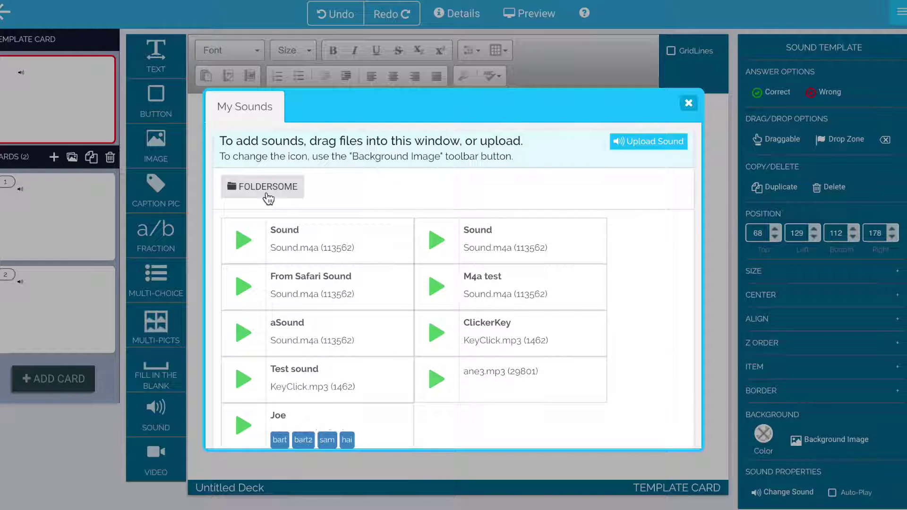
{"action": "left_click", "coordinate": [267, 193]}
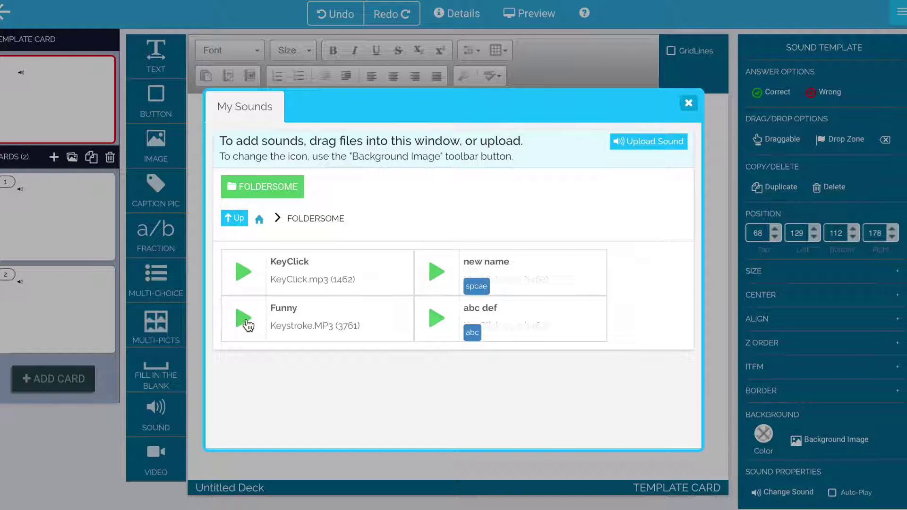
{"action": "left_click", "coordinate": [290, 311]}
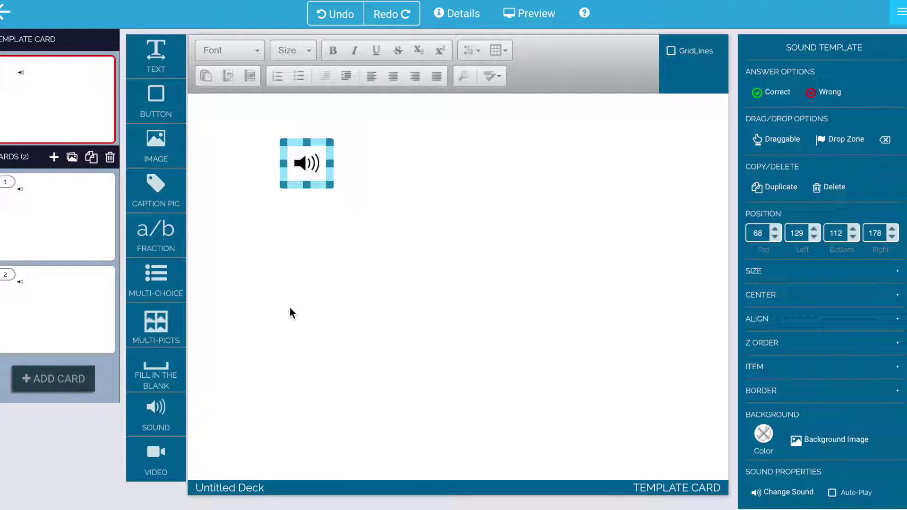
{"action": "left_click", "coordinate": [378, 206]}
{"action": "left_click", "coordinate": [308, 164]}
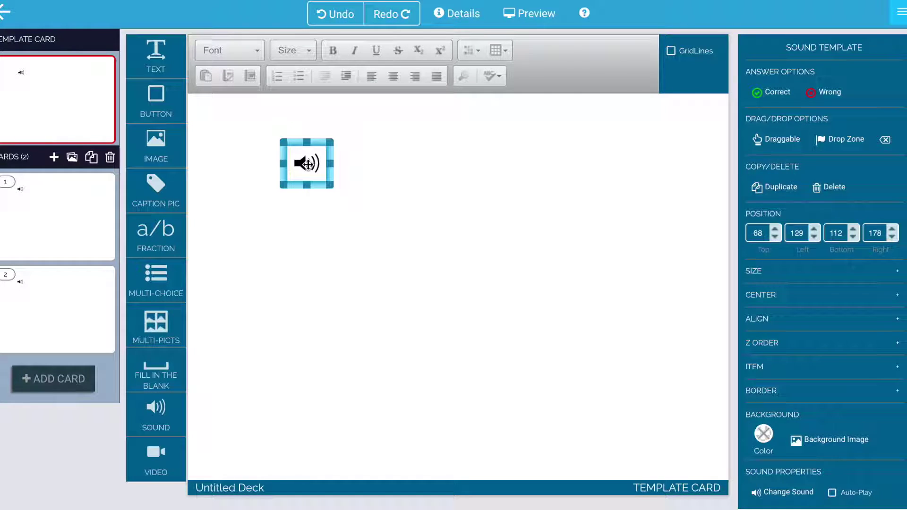
{"action": "double_click", "coordinate": [308, 163]}
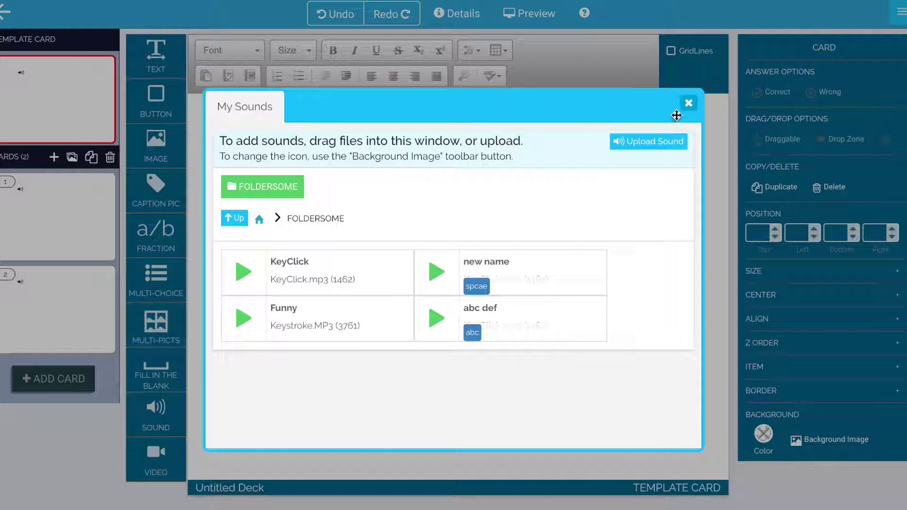
{"action": "left_click", "coordinate": [688, 103]}
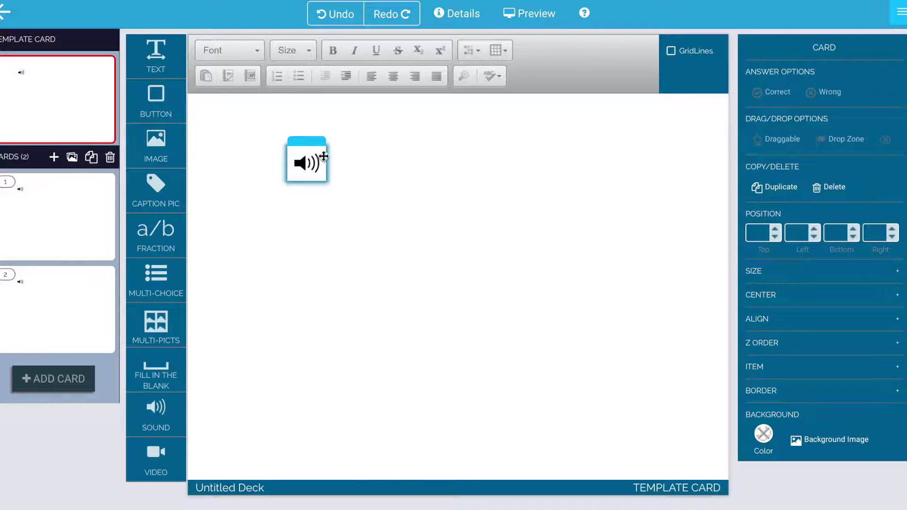
{"action": "left_click", "coordinate": [536, 15]}
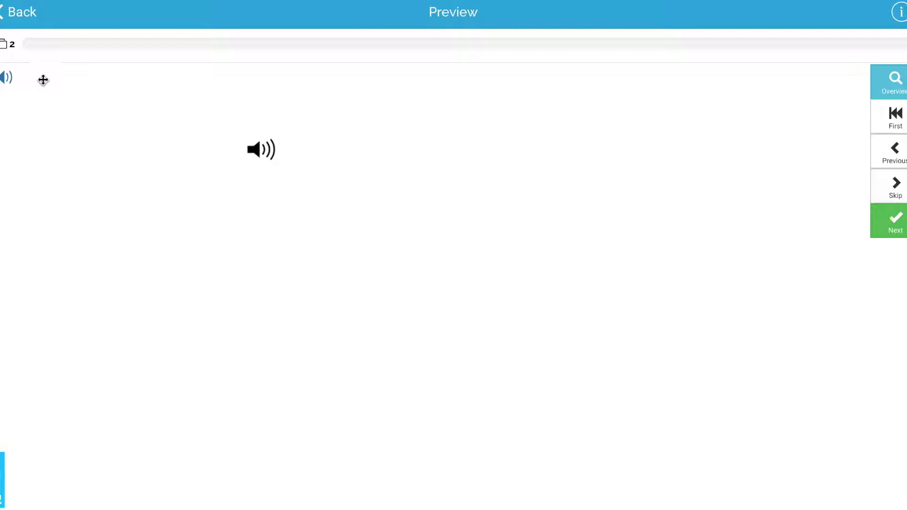
{"action": "left_click", "coordinate": [32, 12]}
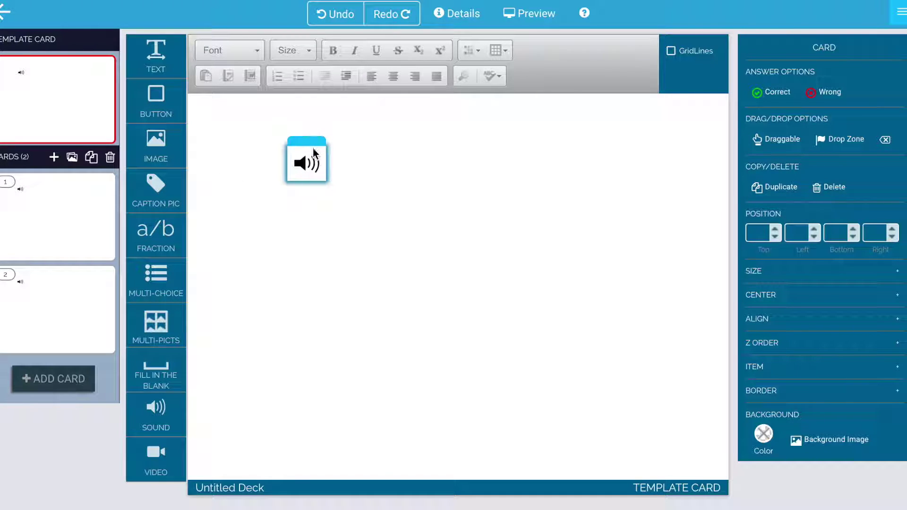
Step: Enlarge the sound element, move it lower on the card, and drag an image element on
{"action": "left_click", "coordinate": [322, 179]}
{"action": "left_click_drag", "start_coordinate": [332, 190], "coordinate": [348, 204]}
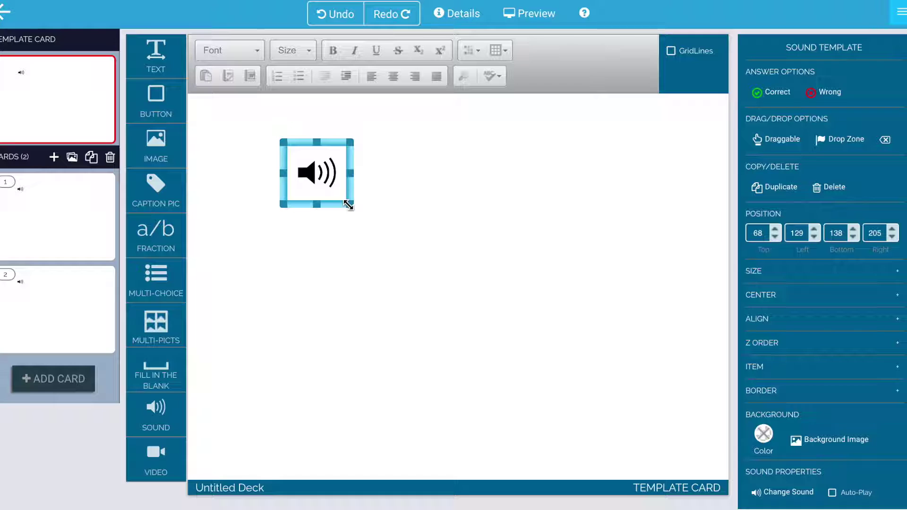
{"action": "left_click_drag", "start_coordinate": [302, 153], "coordinate": [309, 225]}
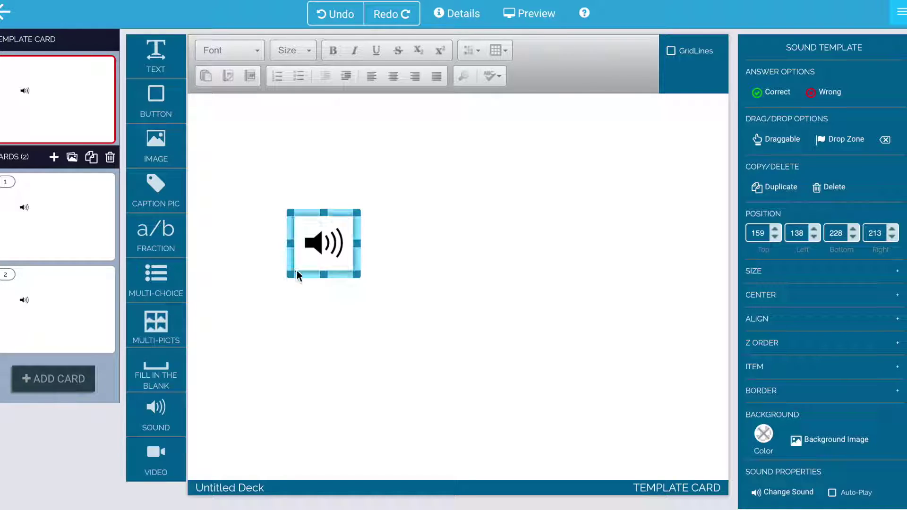
{"action": "left_click", "coordinate": [237, 229]}
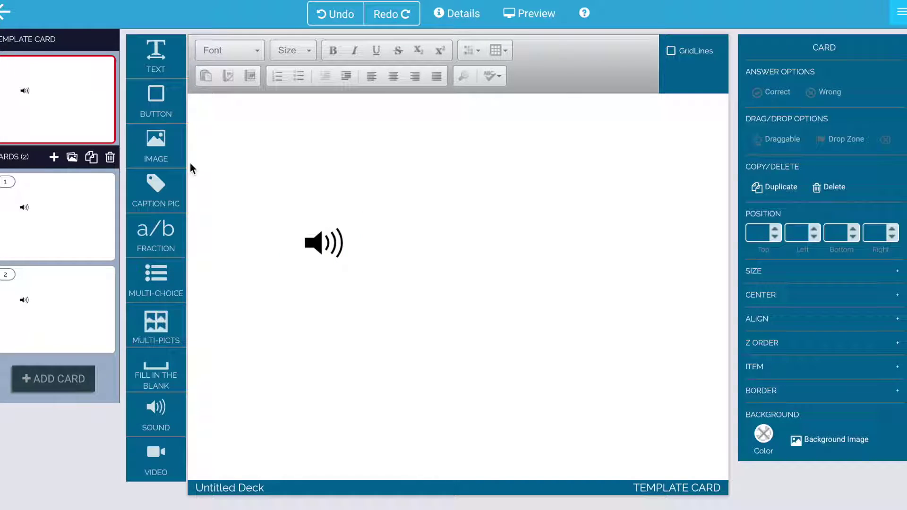
{"action": "left_click_drag", "start_coordinate": [159, 147], "coordinate": [505, 176]}
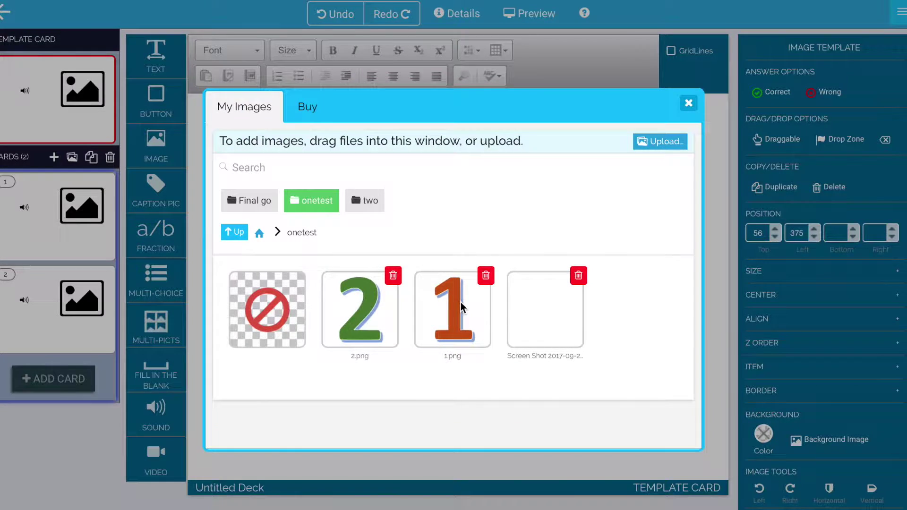
Step: Insert 1.png, shrink it, and place it at the card's upper right
{"action": "left_click", "coordinate": [461, 302]}
{"action": "left_click_drag", "start_coordinate": [673, 412], "coordinate": [618, 265]}
{"action": "left_click_drag", "start_coordinate": [556, 225], "coordinate": [623, 205]}
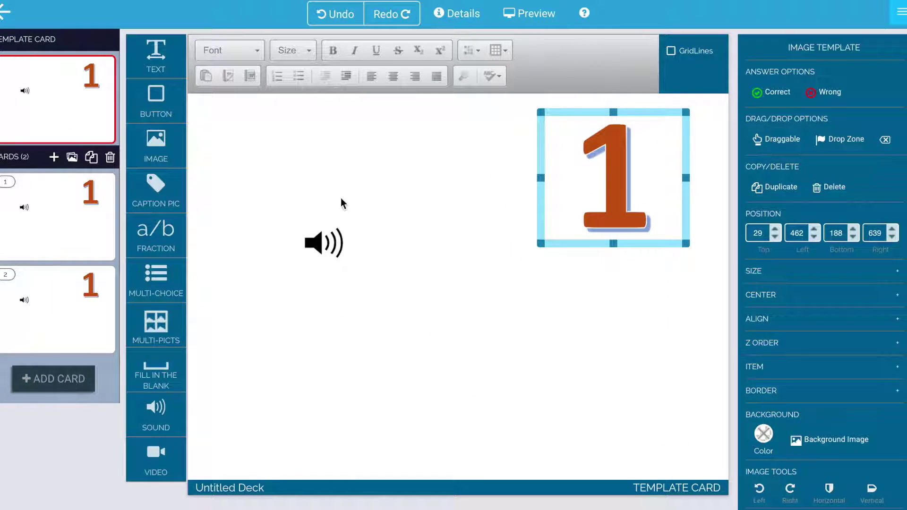
Step: On card 2, replace the 1 image with 2.png
{"action": "left_click", "coordinate": [84, 244]}
{"action": "left_click", "coordinate": [89, 291]}
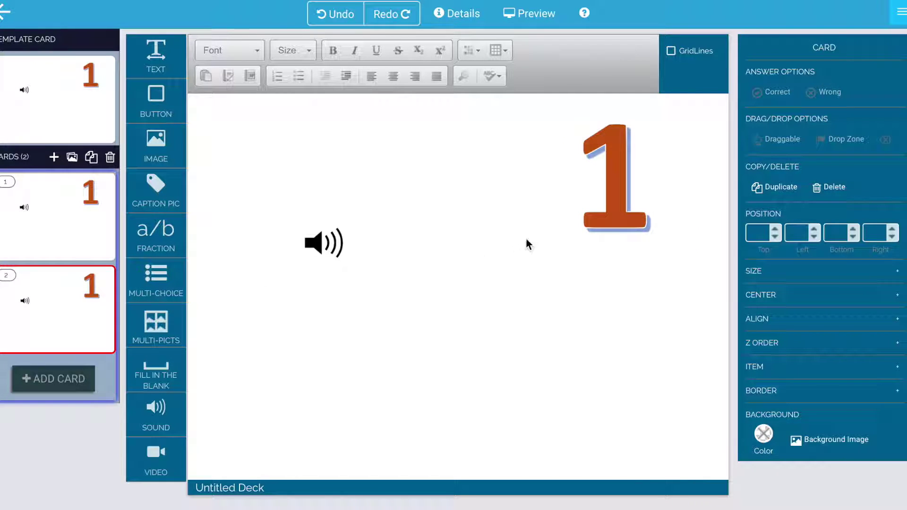
{"action": "left_click", "coordinate": [596, 222]}
{"action": "double_click", "coordinate": [614, 222]}
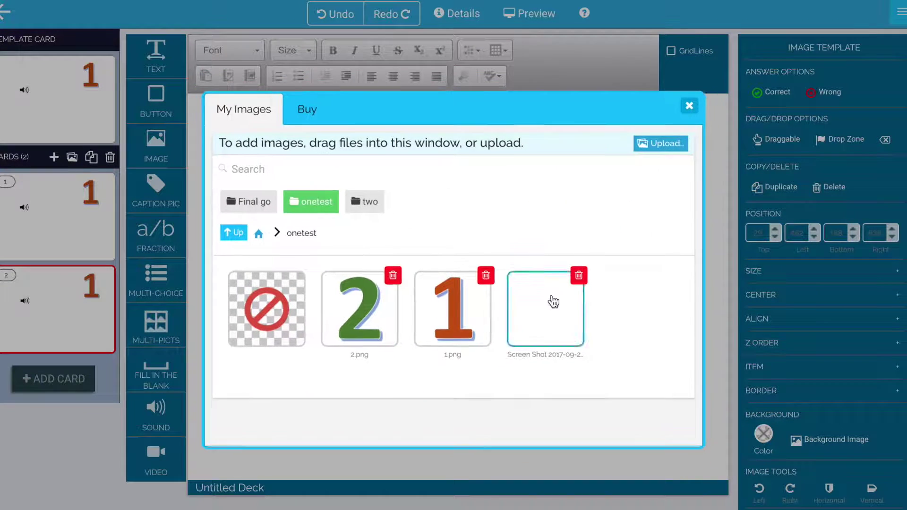
{"action": "left_click", "coordinate": [376, 310]}
Step: Add a third card, then move the template's sound element onto the 1 image
{"action": "left_click", "coordinate": [90, 375]}
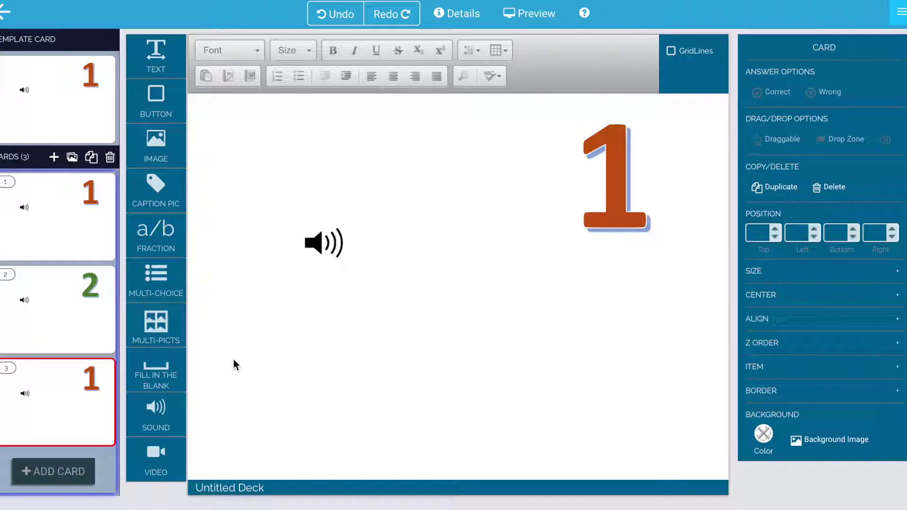
{"action": "left_click", "coordinate": [57, 99]}
{"action": "left_click", "coordinate": [312, 242]}
{"action": "left_click_drag", "start_coordinate": [313, 242], "coordinate": [602, 171]}
Step: Send the 1 image to the rear using Z ORDER so the sound sits above it
{"action": "left_click", "coordinate": [603, 177]}
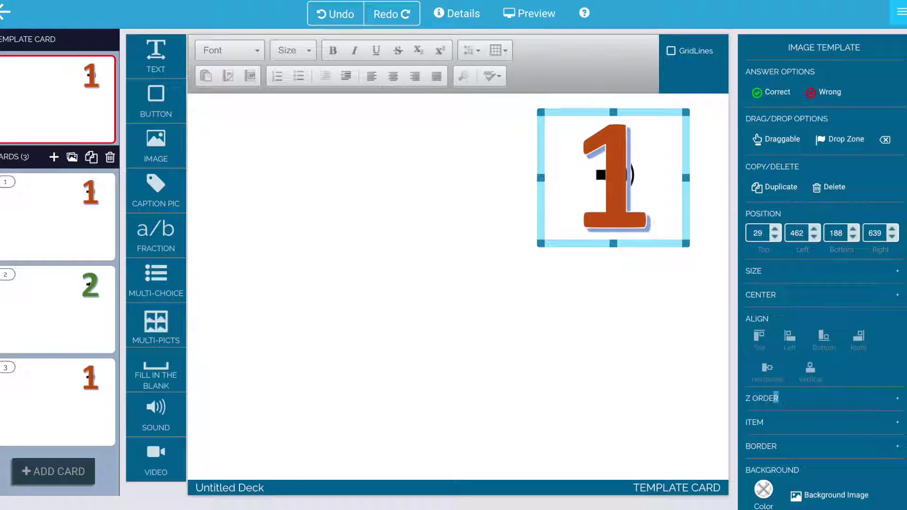
{"action": "left_click", "coordinate": [897, 401]}
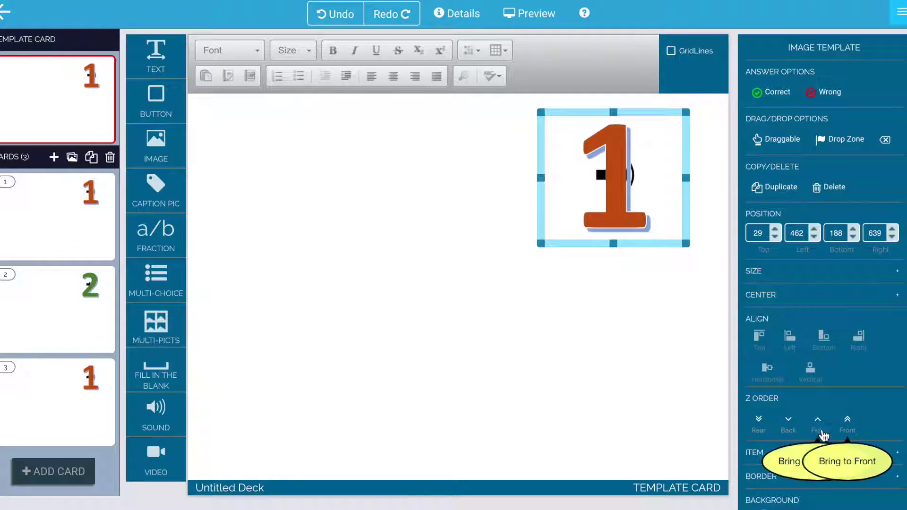
{"action": "left_click", "coordinate": [759, 422]}
Step: Preview the cards to check the sound over the 1, then return to editing
{"action": "left_click", "coordinate": [640, 362]}
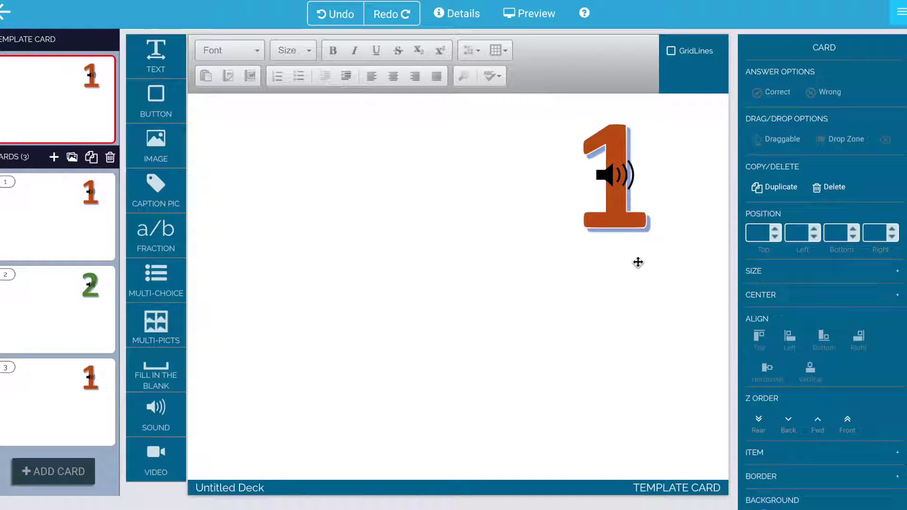
{"action": "left_click", "coordinate": [536, 14]}
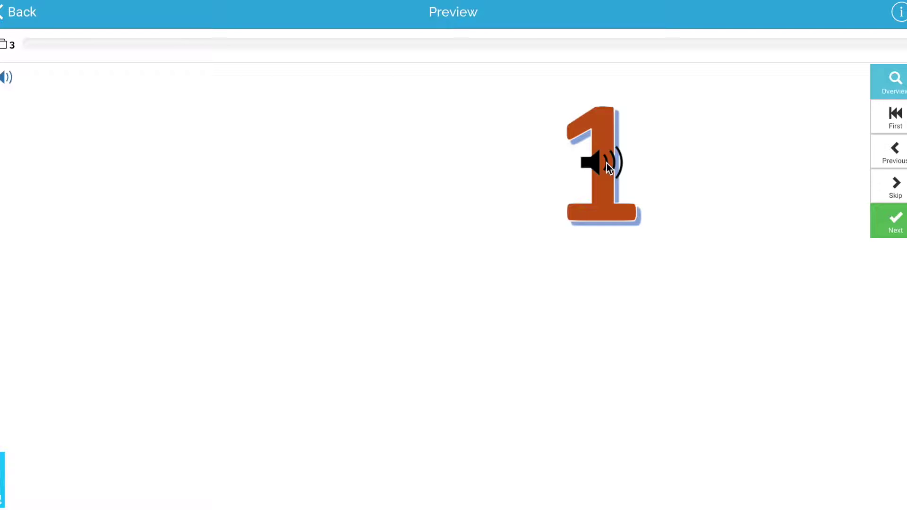
{"action": "left_click", "coordinate": [20, 14]}
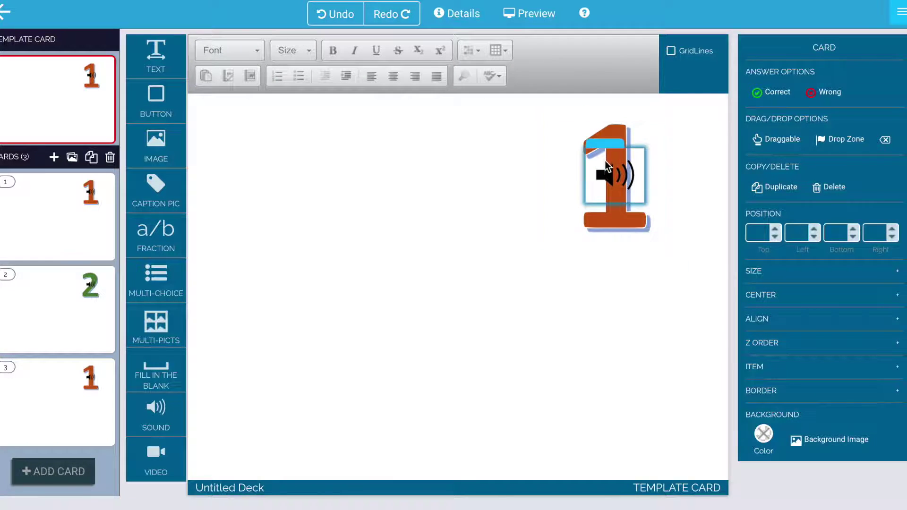
Step: Move the sound box up and enlarge it over the orange 1, then open Background Image
{"action": "left_click", "coordinate": [608, 175]}
{"action": "left_click_drag", "start_coordinate": [605, 146], "coordinate": [586, 117]}
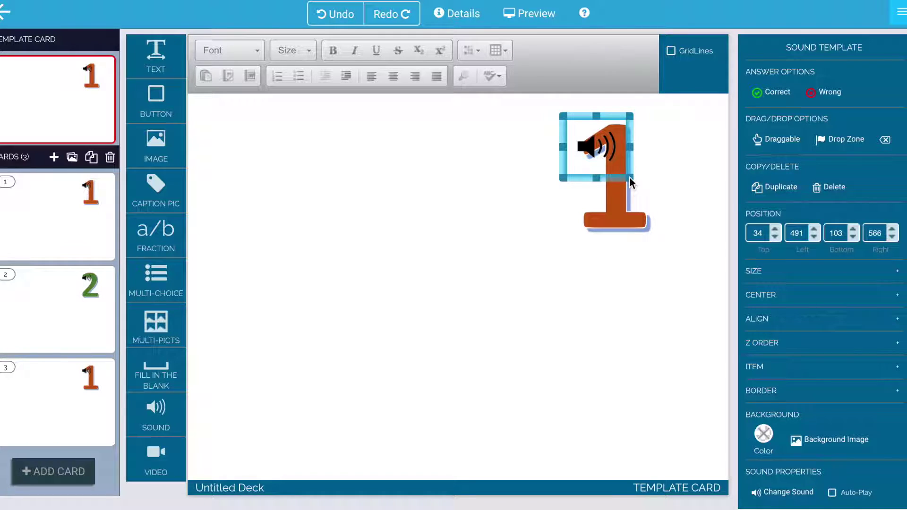
{"action": "left_click_drag", "start_coordinate": [631, 178], "coordinate": [672, 242]}
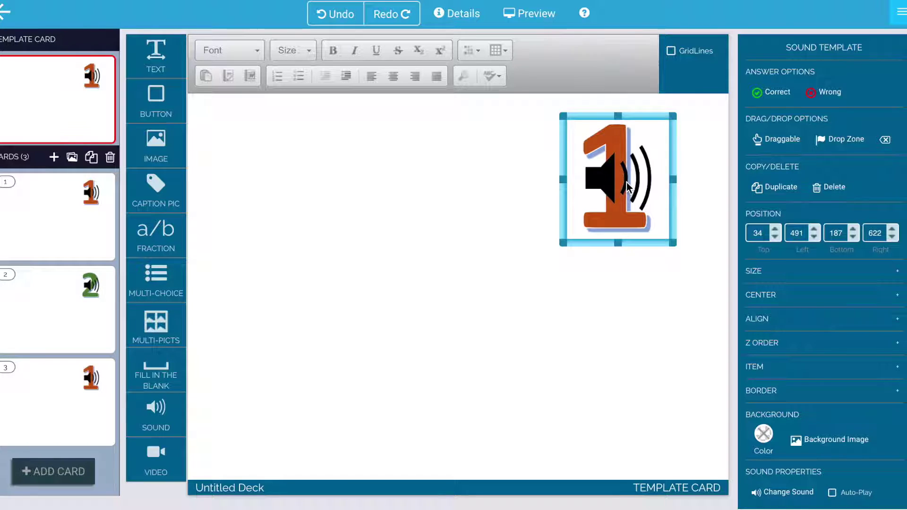
{"action": "left_click", "coordinate": [809, 440]}
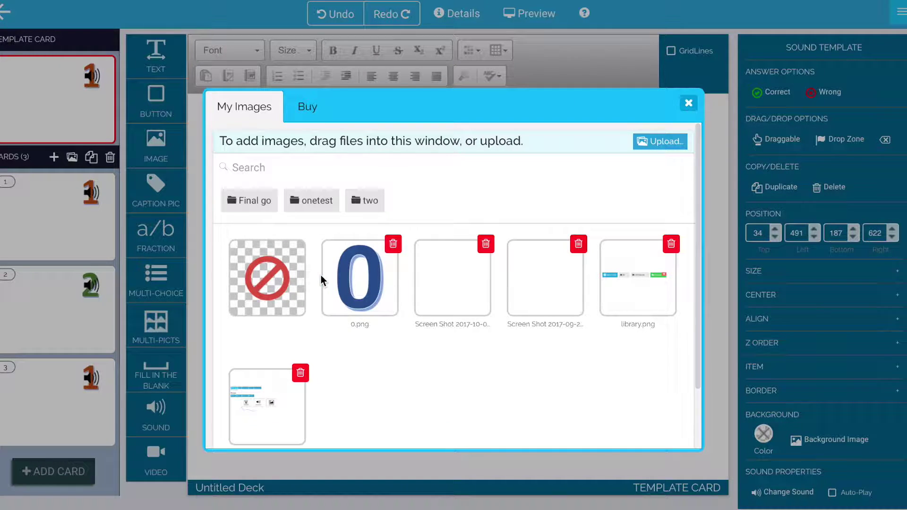
Step: Set the sound box's background to no image, then preview the card and go back
{"action": "left_click", "coordinate": [282, 294]}
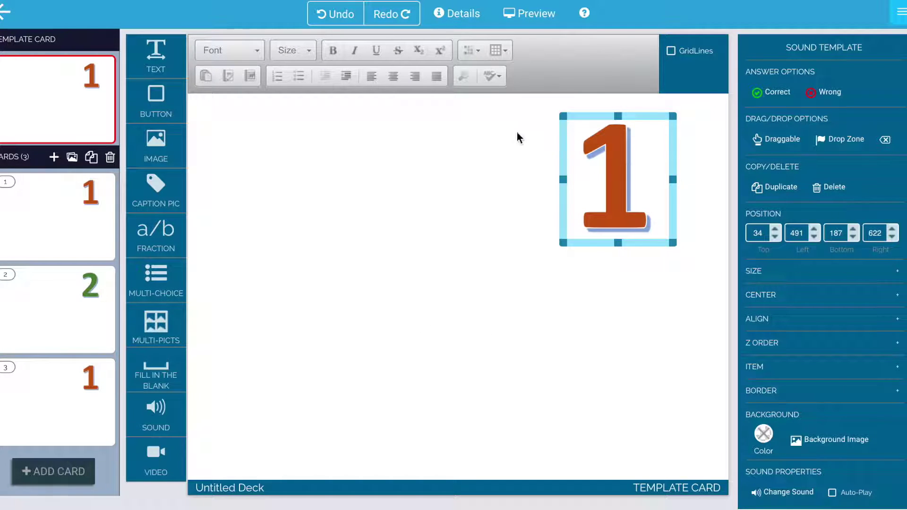
{"action": "left_click", "coordinate": [531, 18]}
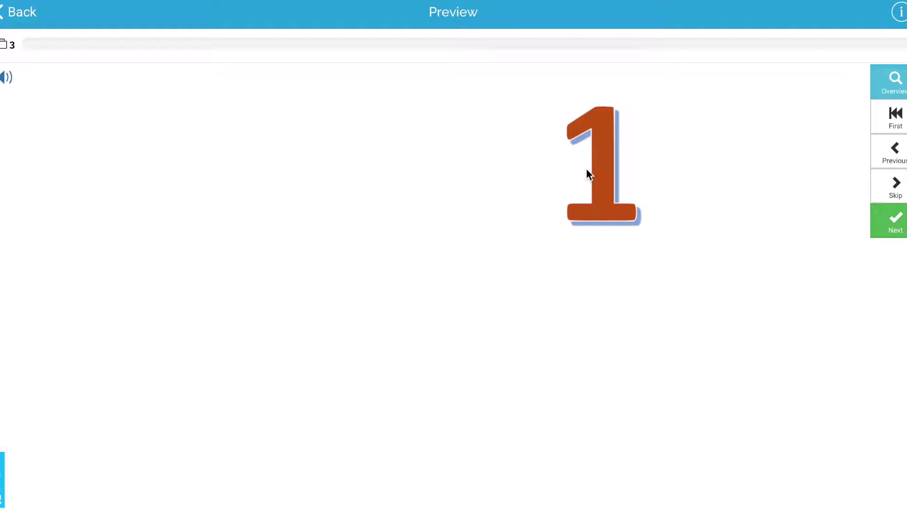
{"action": "left_click", "coordinate": [34, 20]}
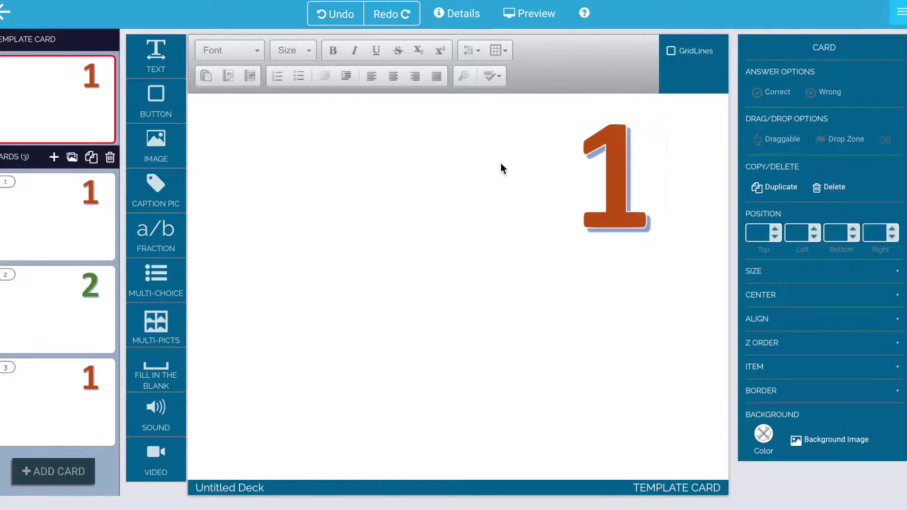
Step: Select the hidden sound box and drag it off the 1 to the card's middle
{"action": "left_click", "coordinate": [591, 180]}
{"action": "left_click", "coordinate": [544, 175]}
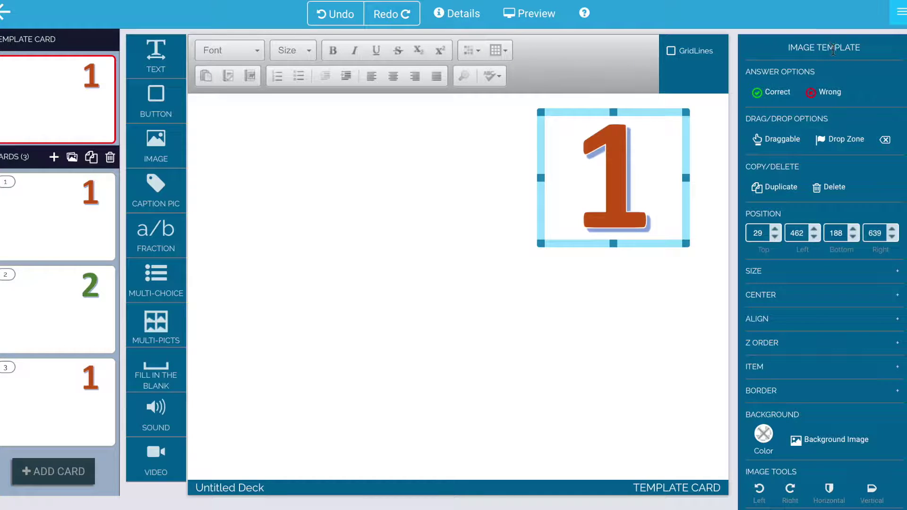
{"action": "left_click", "coordinate": [638, 156]}
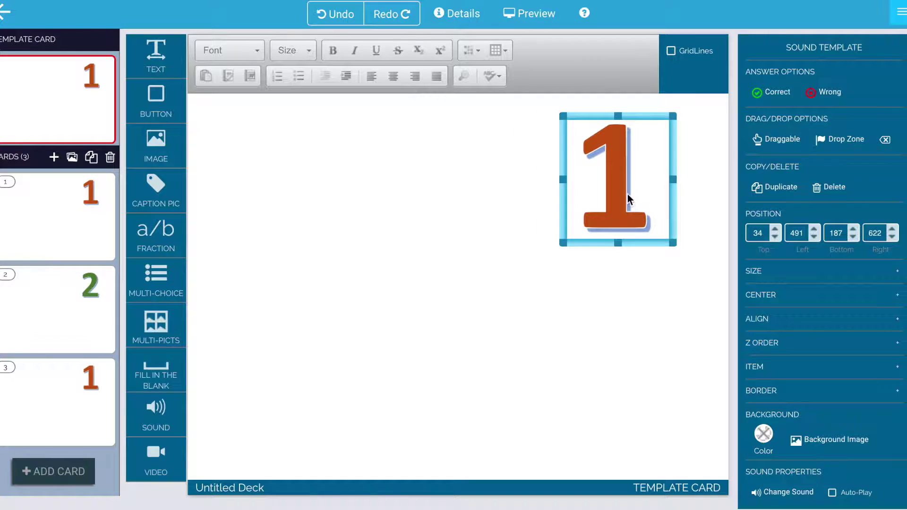
{"action": "left_click_drag", "start_coordinate": [627, 194], "coordinate": [479, 235]}
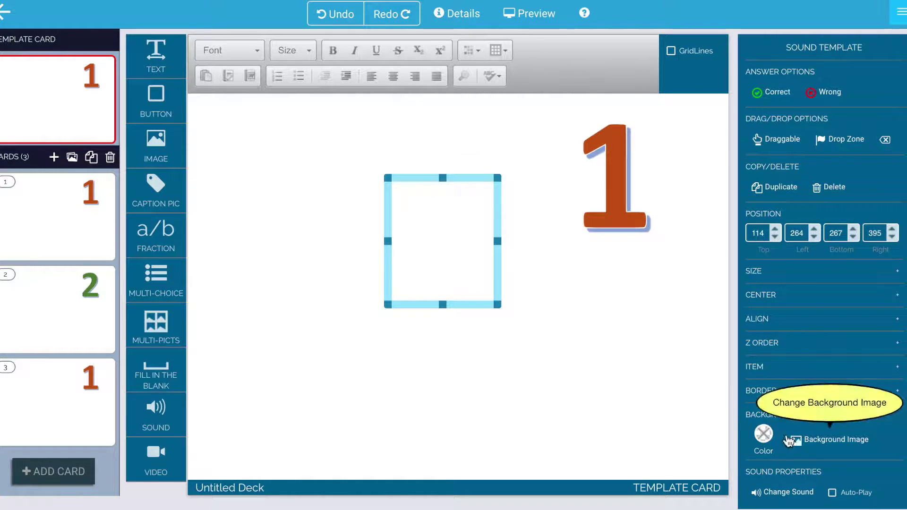
Step: Give the middle sound box the blue 0.png background and resize it to fit the digit
{"action": "left_click", "coordinate": [818, 443]}
{"action": "left_click", "coordinate": [386, 293]}
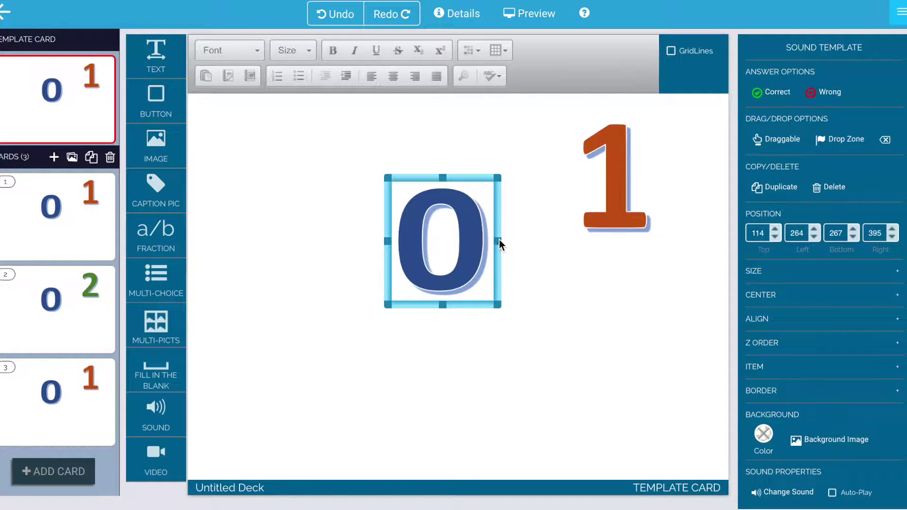
{"action": "left_click_drag", "start_coordinate": [499, 241], "coordinate": [536, 251]}
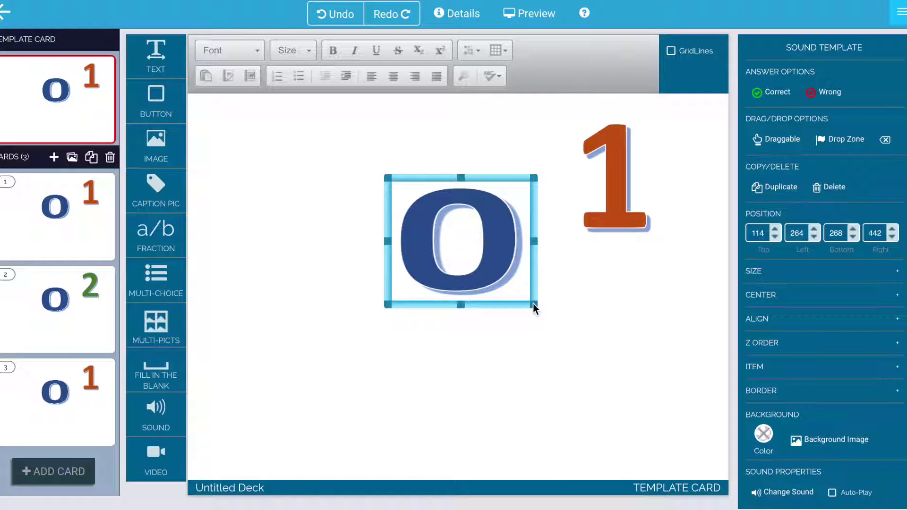
{"action": "left_click_drag", "start_coordinate": [532, 303], "coordinate": [541, 400]}
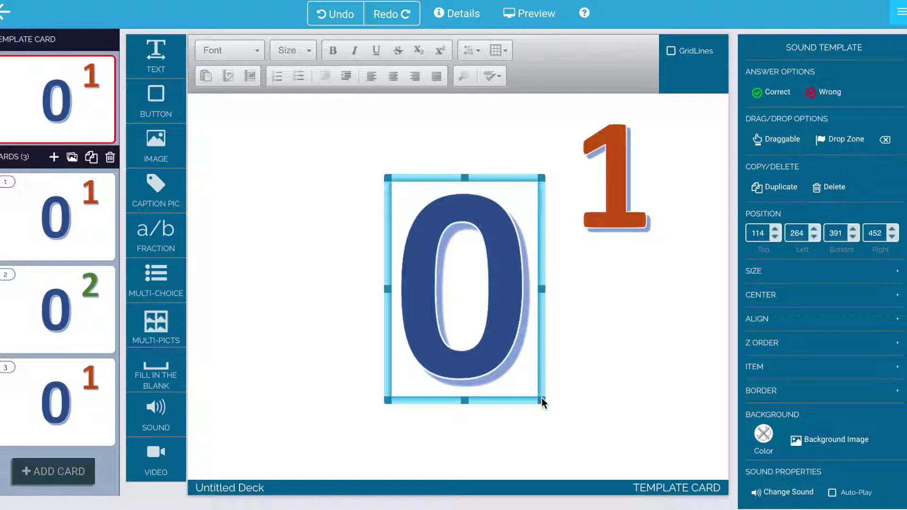
{"action": "left_click_drag", "start_coordinate": [541, 399], "coordinate": [535, 326]}
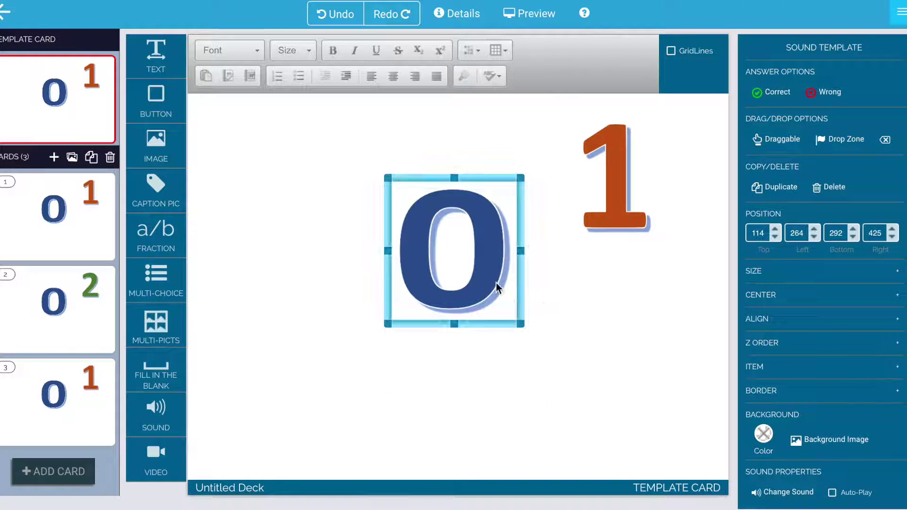
{"action": "left_click_drag", "start_coordinate": [478, 279], "coordinate": [453, 285]}
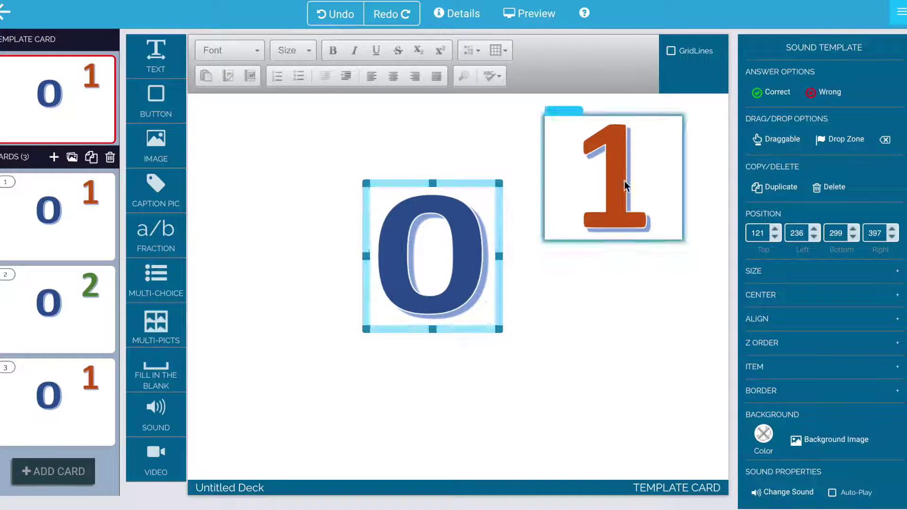
{"action": "left_click_drag", "start_coordinate": [499, 256], "coordinate": [490, 257]}
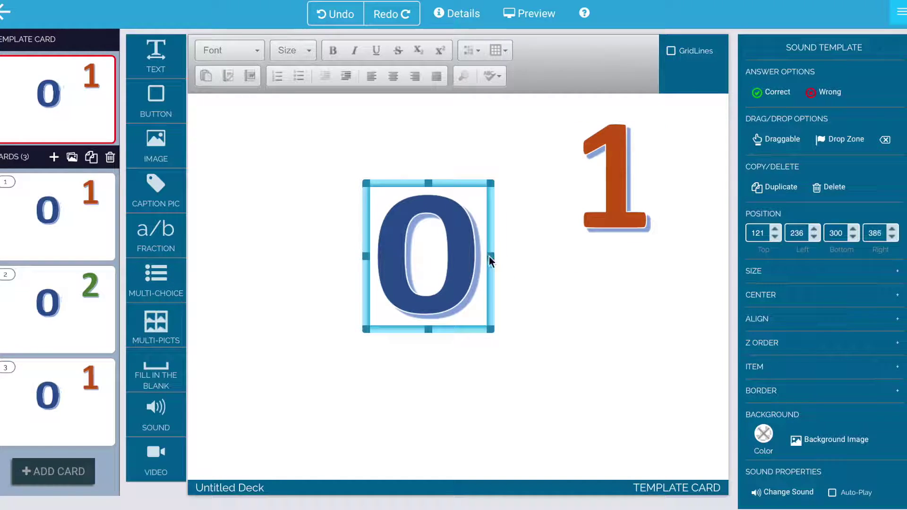
{"action": "double_click", "coordinate": [463, 271]}
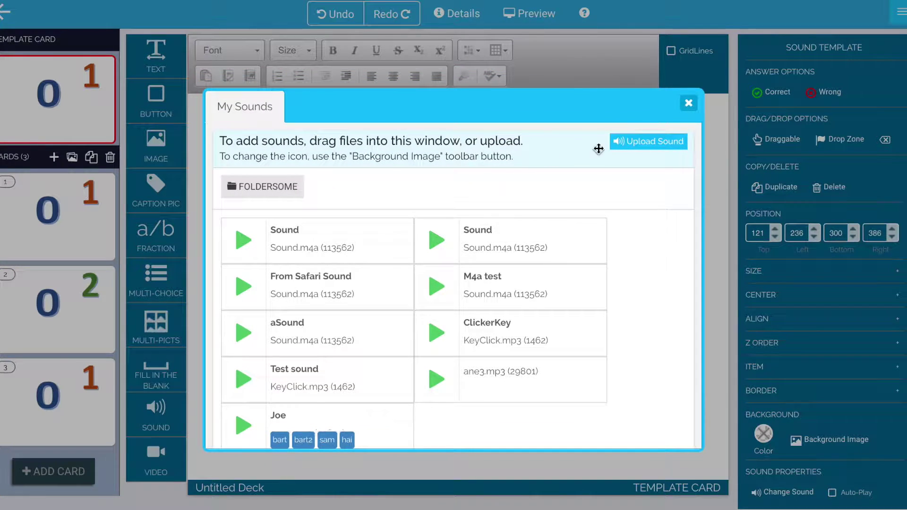
{"action": "left_click", "coordinate": [687, 109]}
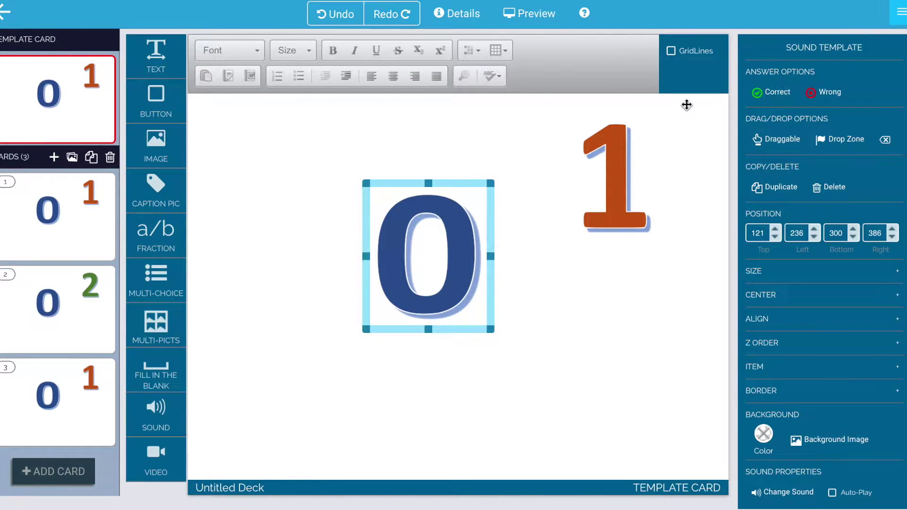
Step: Shift the orange 1 lower and add a text box reading ONE above the blue 0
{"action": "left_click_drag", "start_coordinate": [611, 202], "coordinate": [624, 243]}
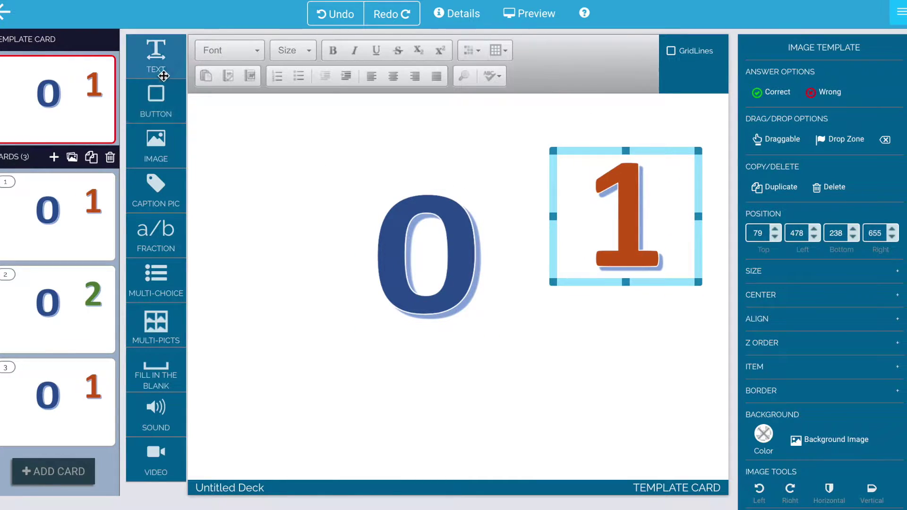
{"action": "left_click_drag", "start_coordinate": [156, 54], "coordinate": [250, 128]}
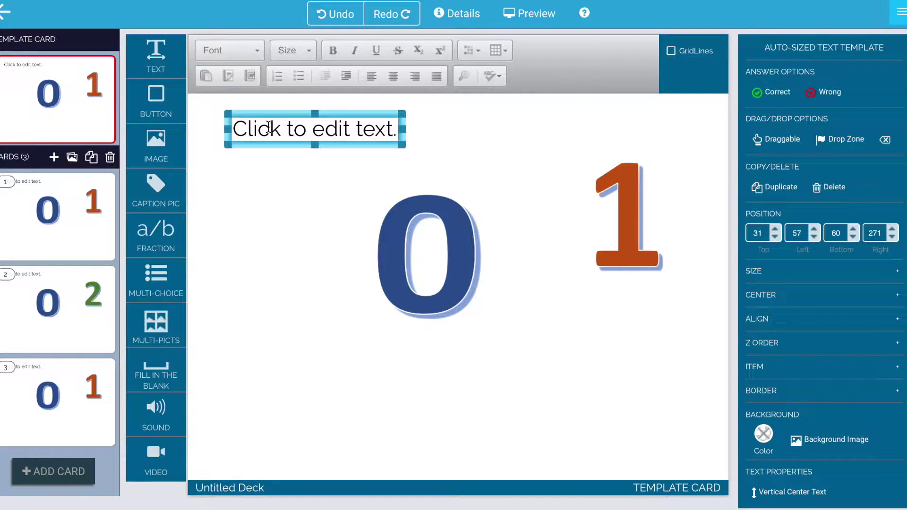
{"action": "left_click", "coordinate": [268, 128]}
{"action": "triple_click", "coordinate": [390, 130]}
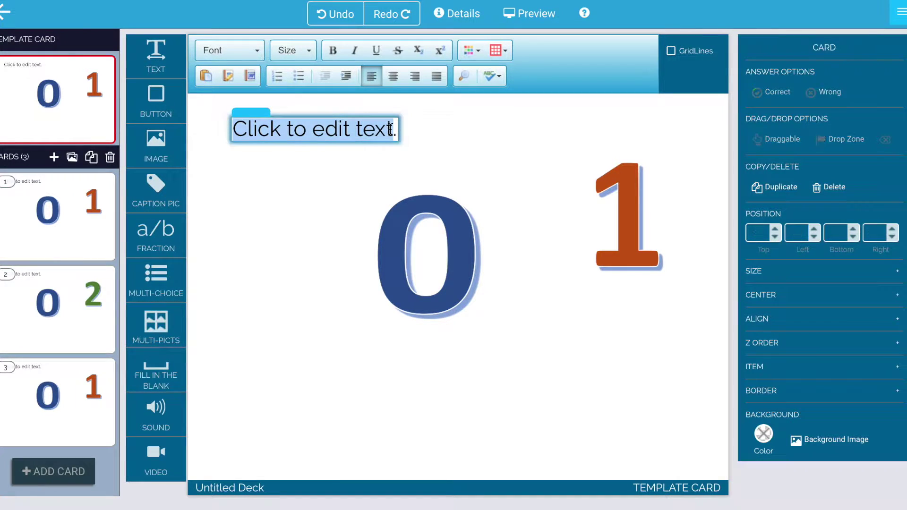
{"action": "type", "text": "ONE"}
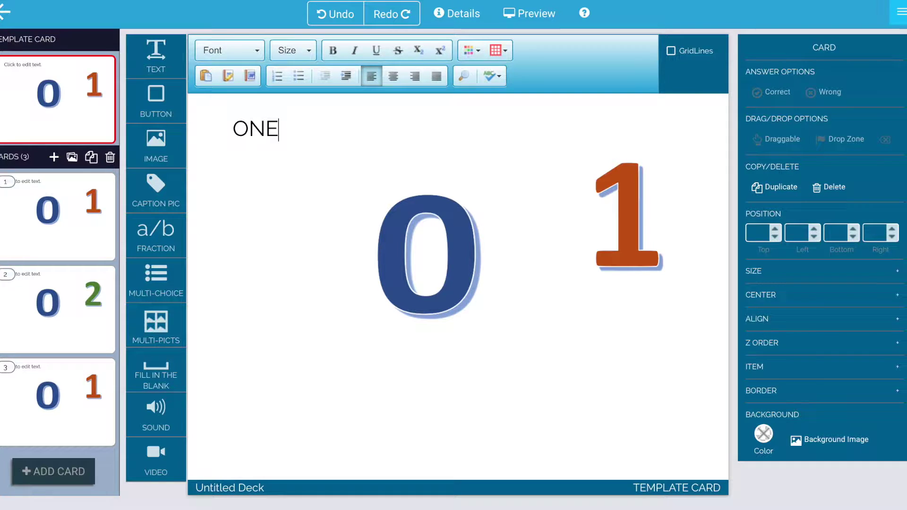
{"action": "left_click", "coordinate": [302, 180]}
{"action": "left_click_drag", "start_coordinate": [266, 134], "coordinate": [431, 157]}
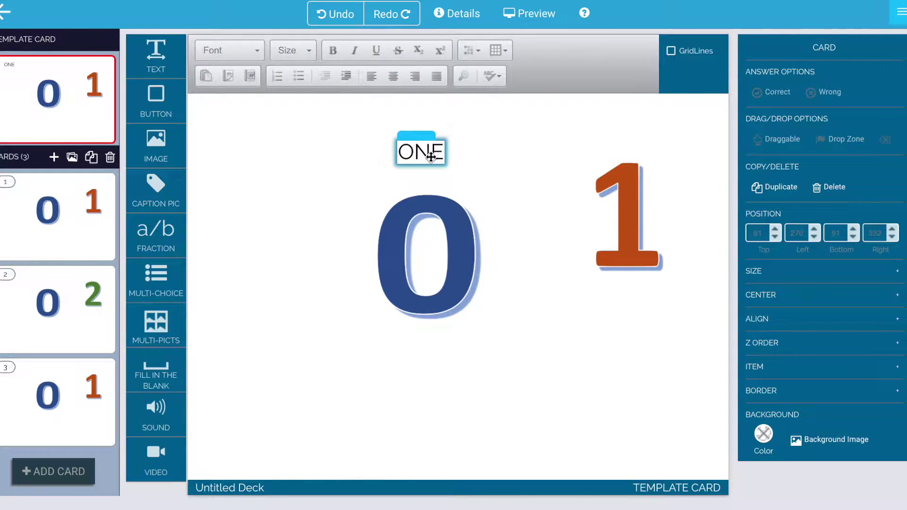
{"action": "left_click", "coordinate": [223, 149]}
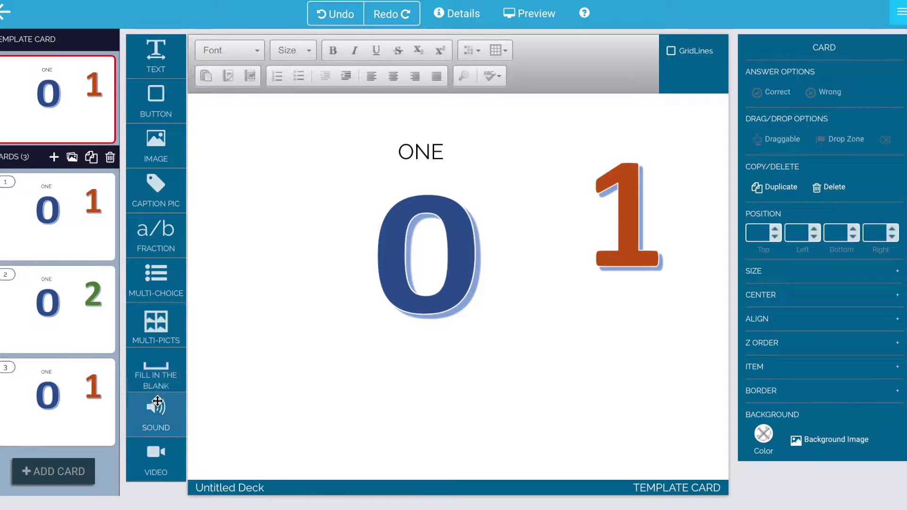
Step: Add a sound widget with FOLDERSOME's 'abc def' sound and centre it over the word ONE
{"action": "left_click_drag", "start_coordinate": [157, 401], "coordinate": [321, 155]}
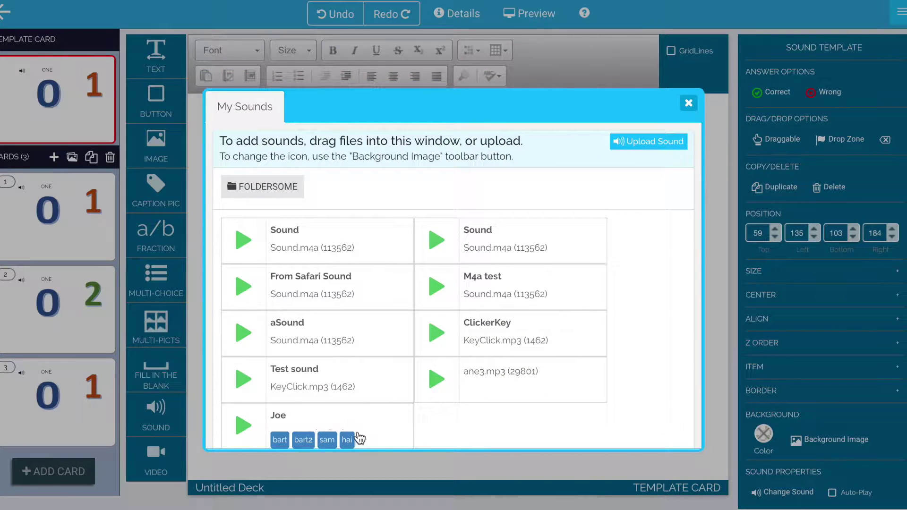
{"action": "left_click", "coordinate": [290, 187]}
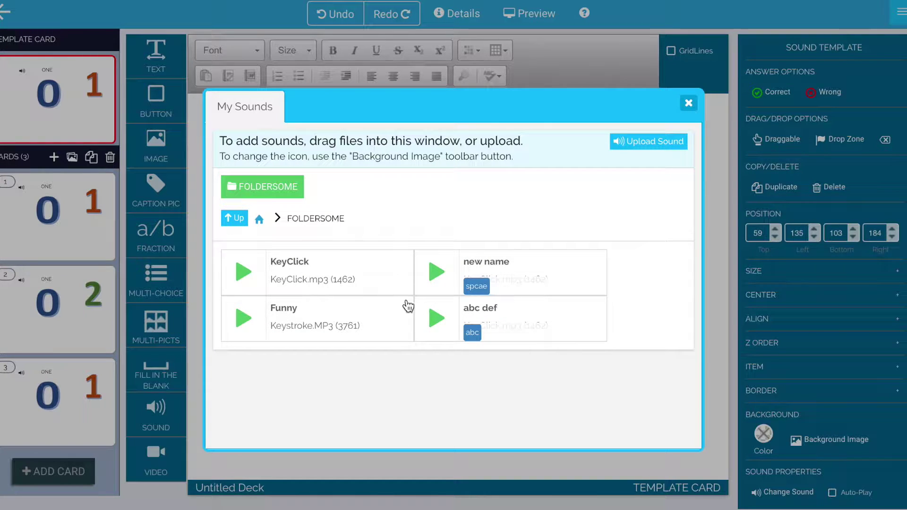
{"action": "left_click", "coordinate": [467, 313]}
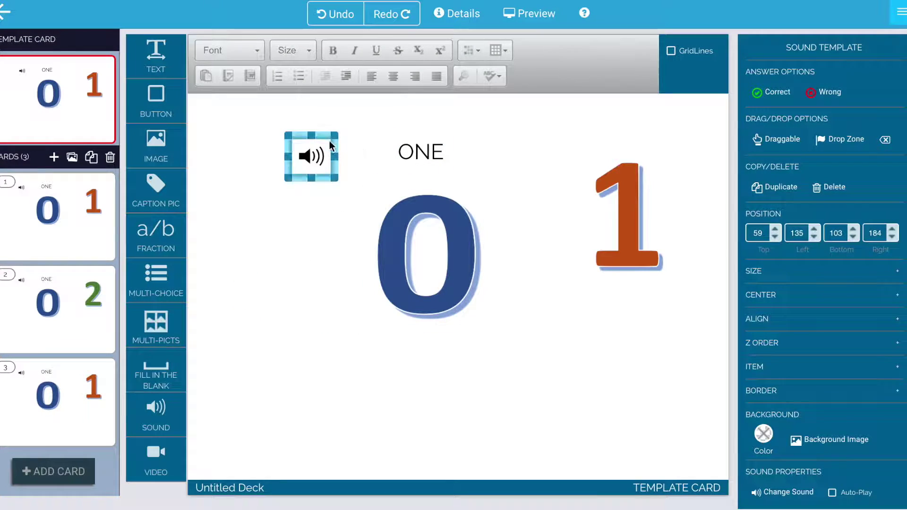
{"action": "left_click_drag", "start_coordinate": [304, 134], "coordinate": [413, 128]}
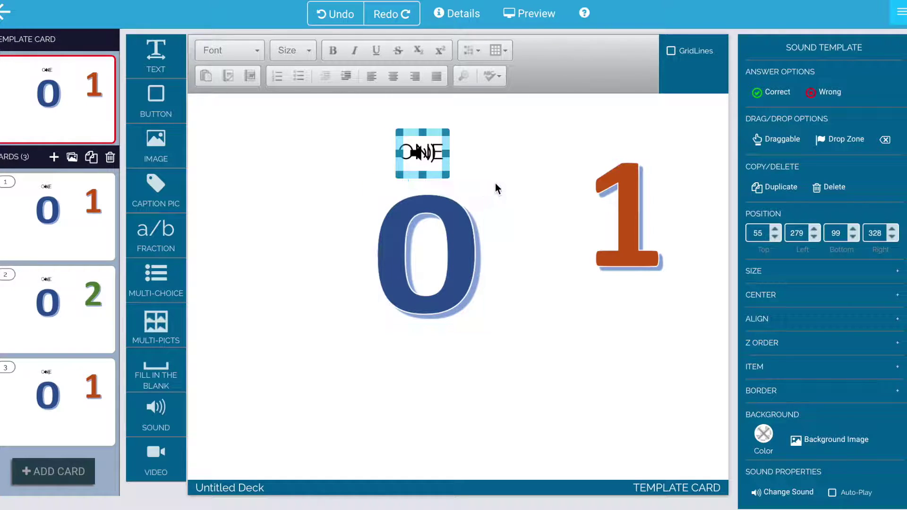
{"action": "mouse_move", "coordinate": [433, 133]}
{"action": "left_mouse_down"}
{"action": "mouse_move", "coordinate": [458, 131]}
{"action": "mouse_move", "coordinate": [434, 133]}
{"action": "left_mouse_up"}
{"action": "left_click", "coordinate": [810, 441]}
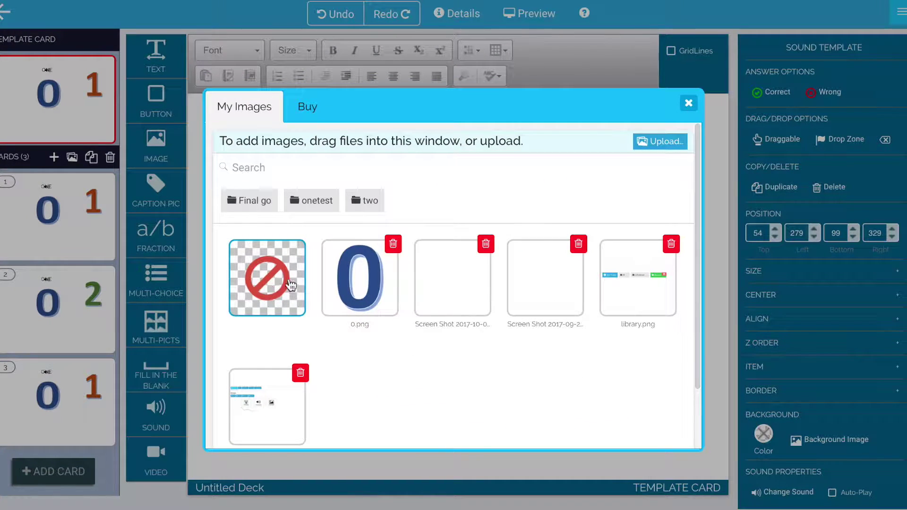
Step: Drop the ONE sound widget's opacity to 0% and preview the card
{"action": "left_click", "coordinate": [688, 104]}
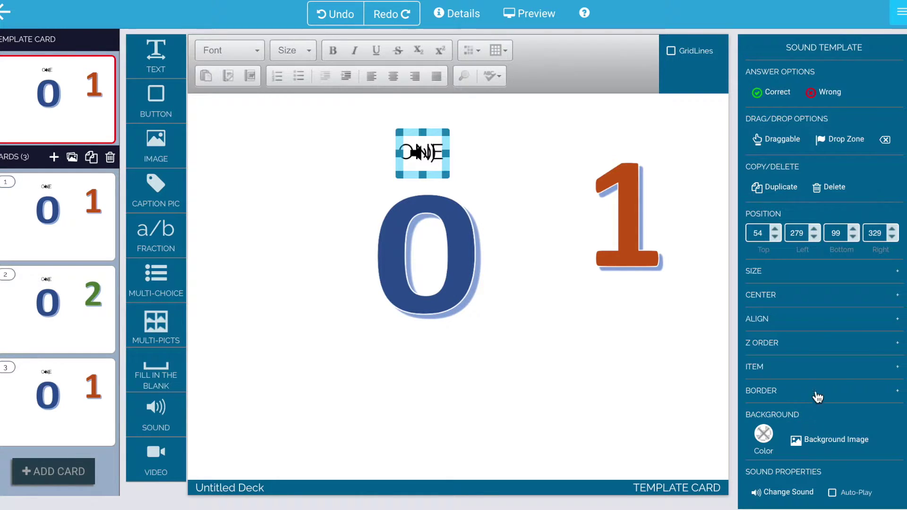
{"action": "left_click", "coordinate": [814, 373]}
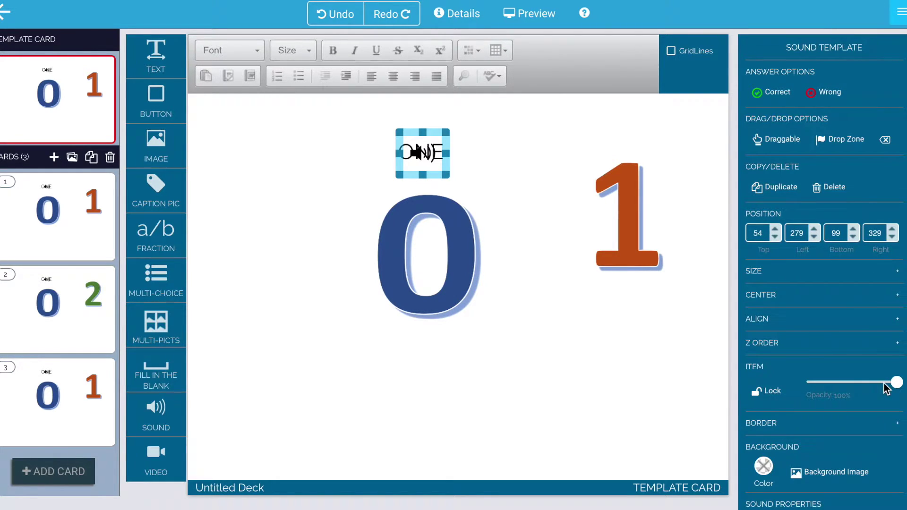
{"action": "left_click_drag", "start_coordinate": [895, 388], "coordinate": [755, 390]}
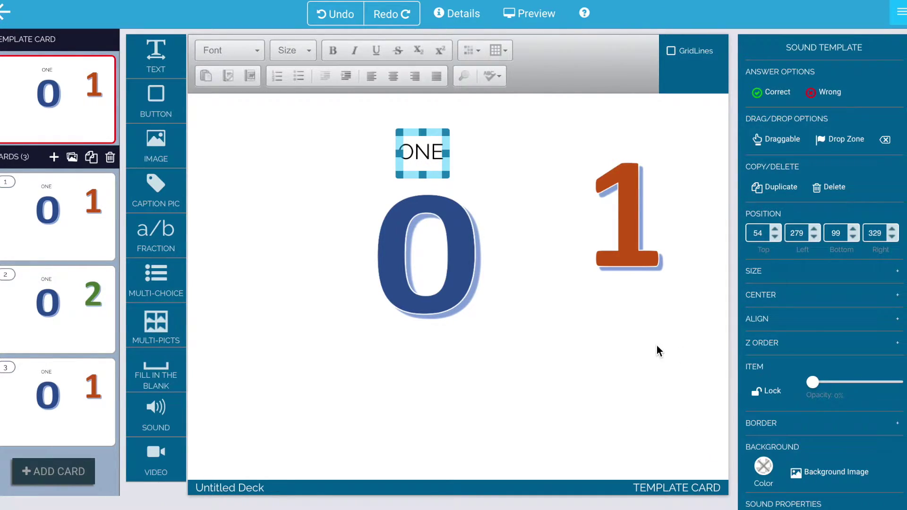
{"action": "left_click_drag", "start_coordinate": [818, 387], "coordinate": [877, 393]}
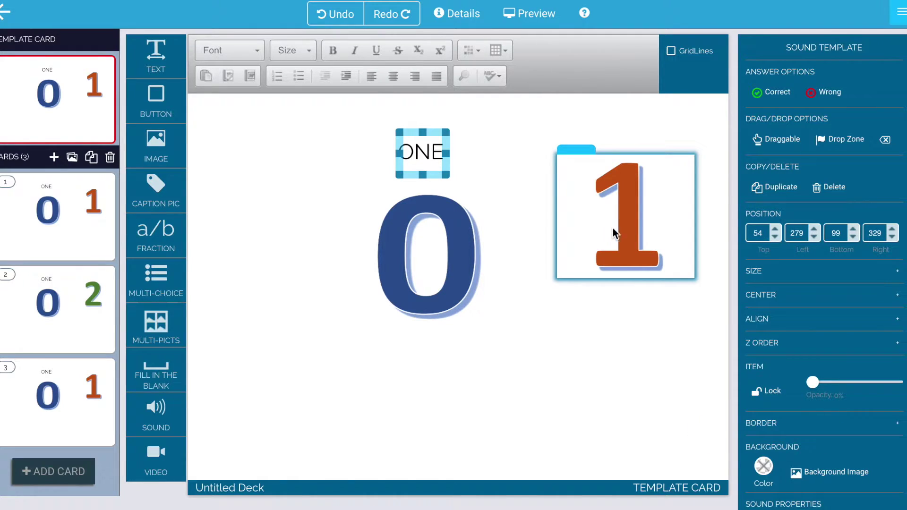
{"action": "left_click", "coordinate": [541, 17]}
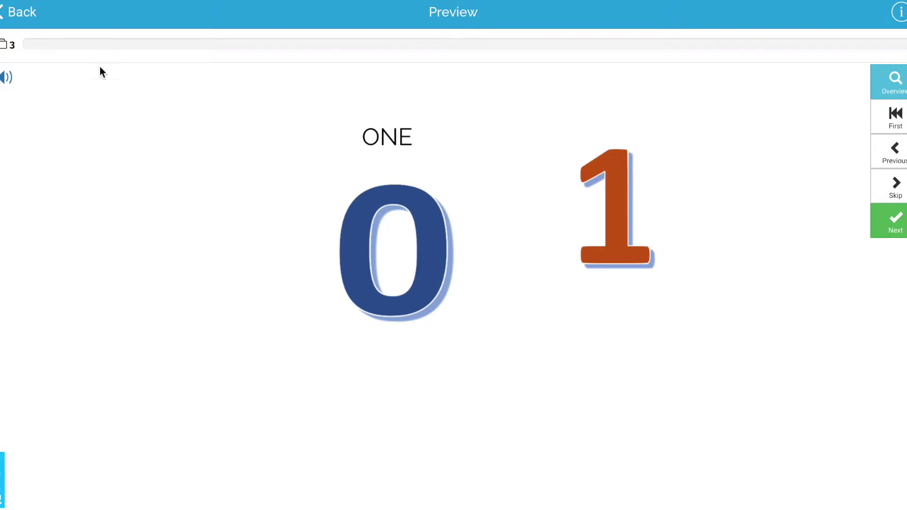
{"action": "left_click", "coordinate": [24, 14]}
{"action": "left_click", "coordinate": [474, 293]}
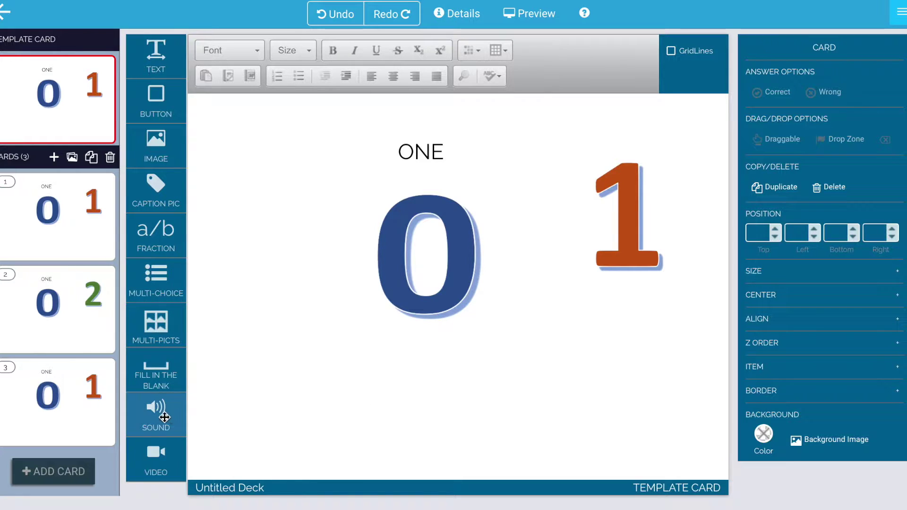
Step: Drop a new sound widget on the card, assign the Joe sound, and enlarge it below the 1
{"action": "left_click_drag", "start_coordinate": [158, 413], "coordinate": [361, 391]}
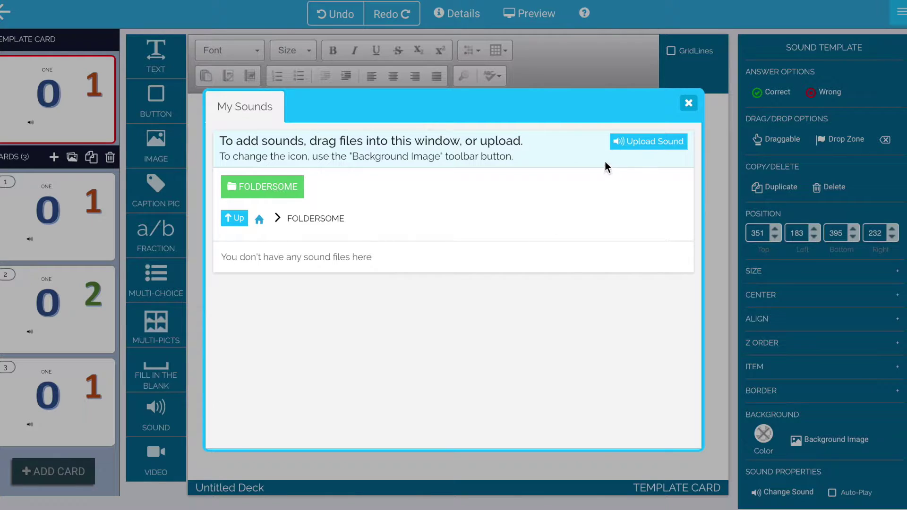
{"action": "left_click", "coordinate": [279, 195]}
{"action": "scroll", "coordinate": [336, 393], "scroll_direction": "down", "scroll_amount": 1}
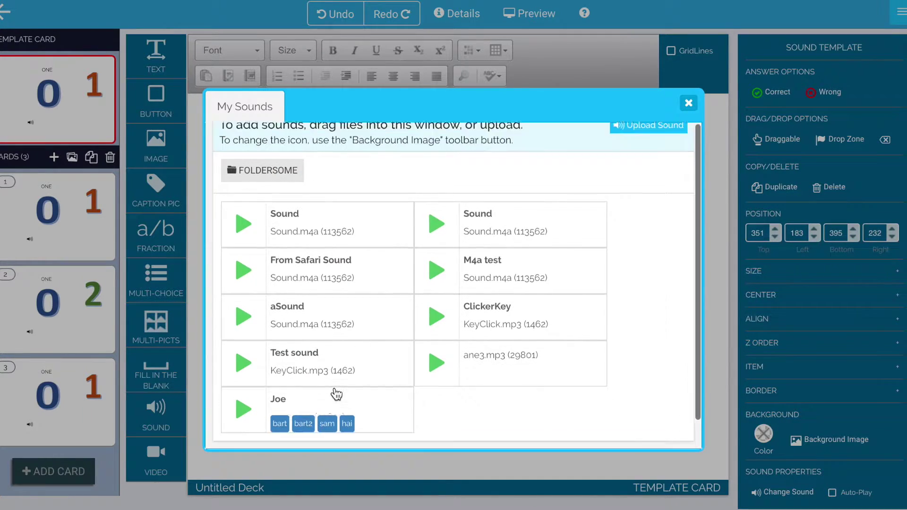
{"action": "scroll", "coordinate": [336, 394], "scroll_direction": "up", "scroll_amount": 1}
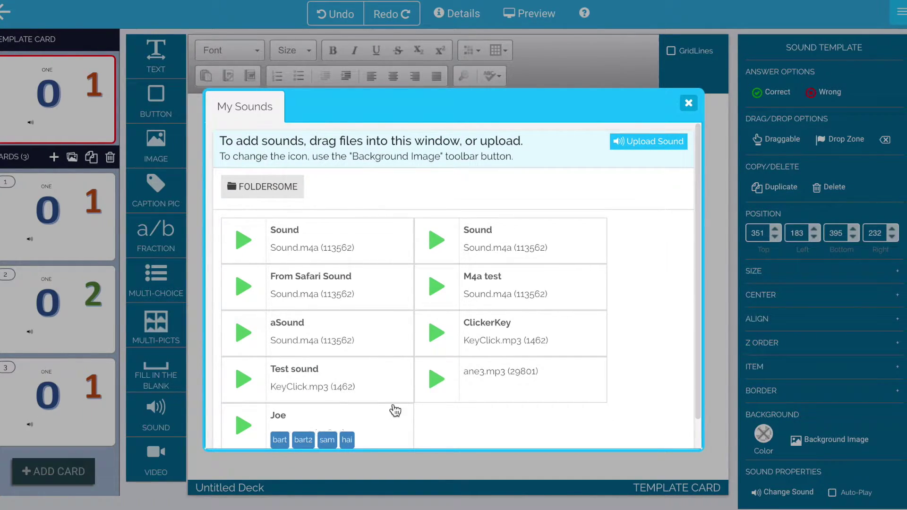
{"action": "left_click", "coordinate": [290, 423]}
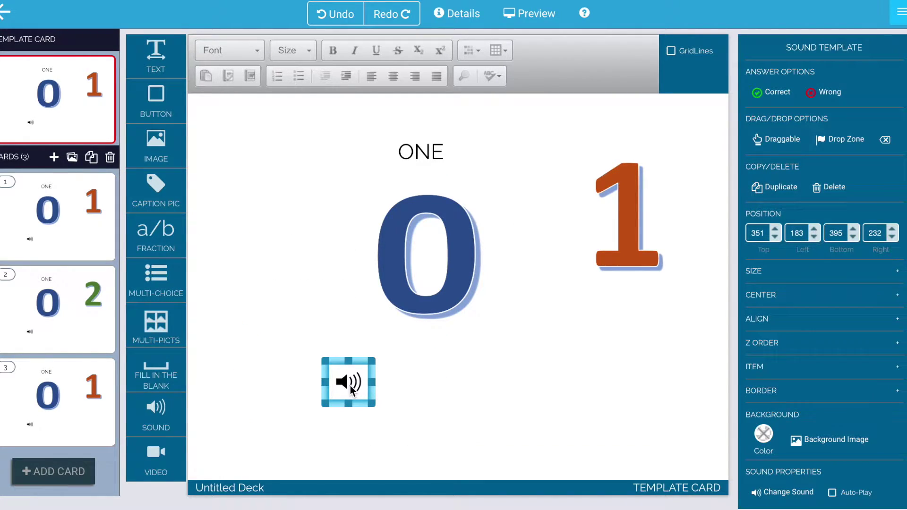
{"action": "left_click_drag", "start_coordinate": [375, 358], "coordinate": [591, 290]}
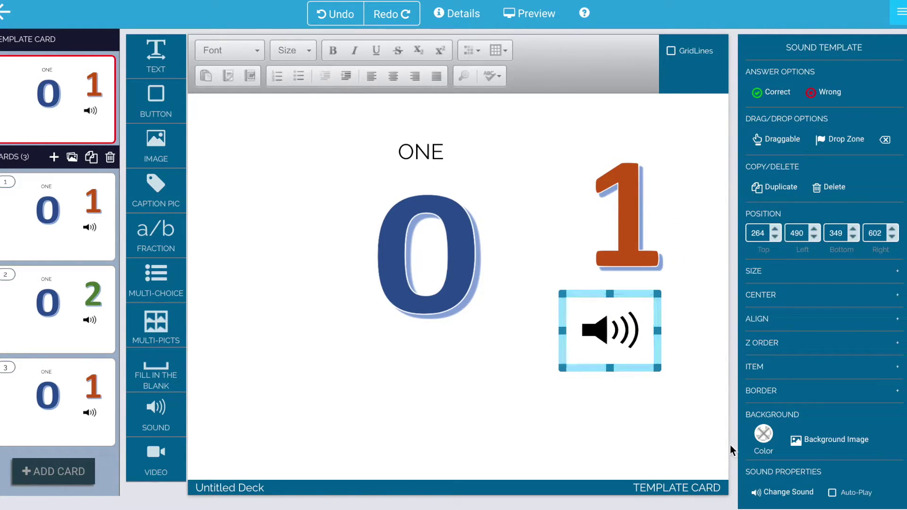
Step: Give the Joe sound widget signature.png as background image and 0% opacity
{"action": "left_click", "coordinate": [802, 444]}
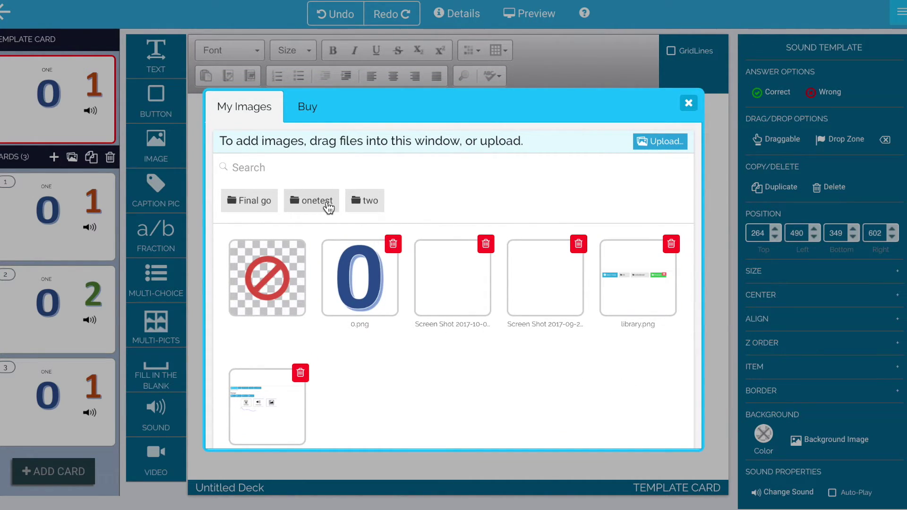
{"action": "left_click", "coordinate": [330, 208]}
{"action": "left_click", "coordinate": [364, 203]}
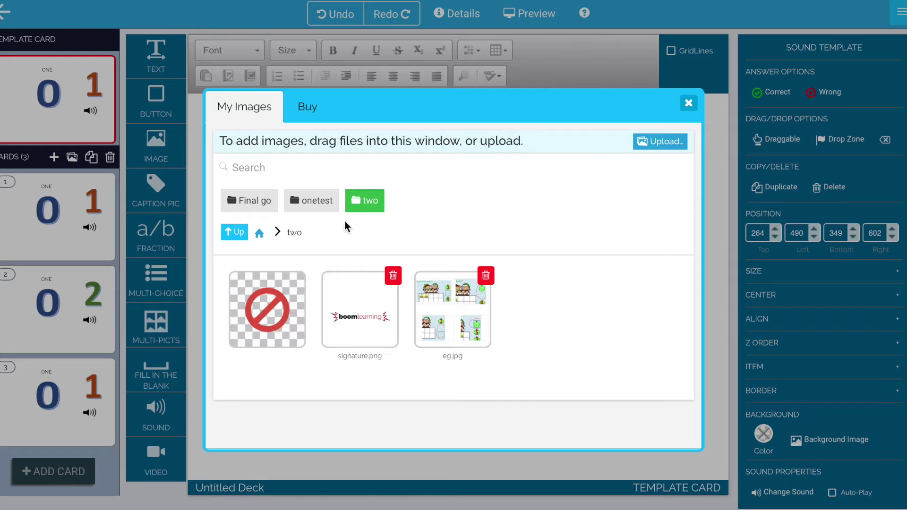
{"action": "left_click", "coordinate": [360, 312]}
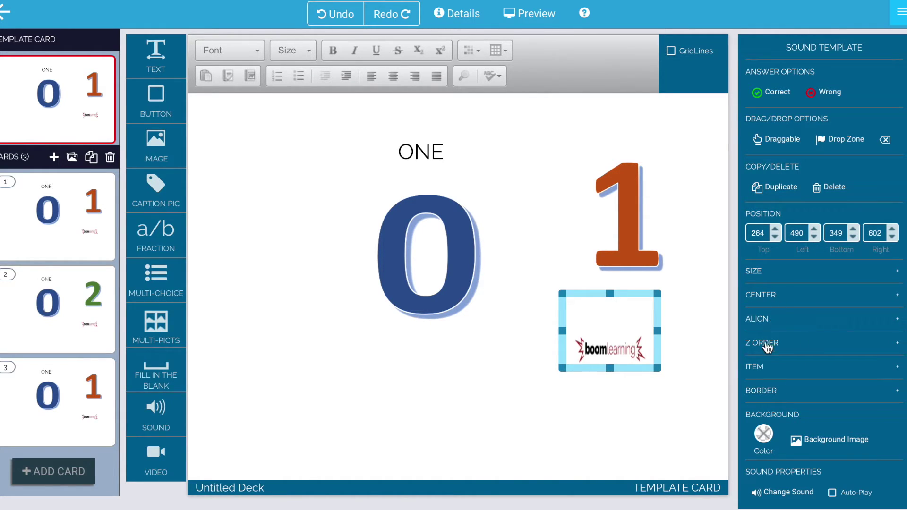
{"action": "left_click", "coordinate": [757, 368]}
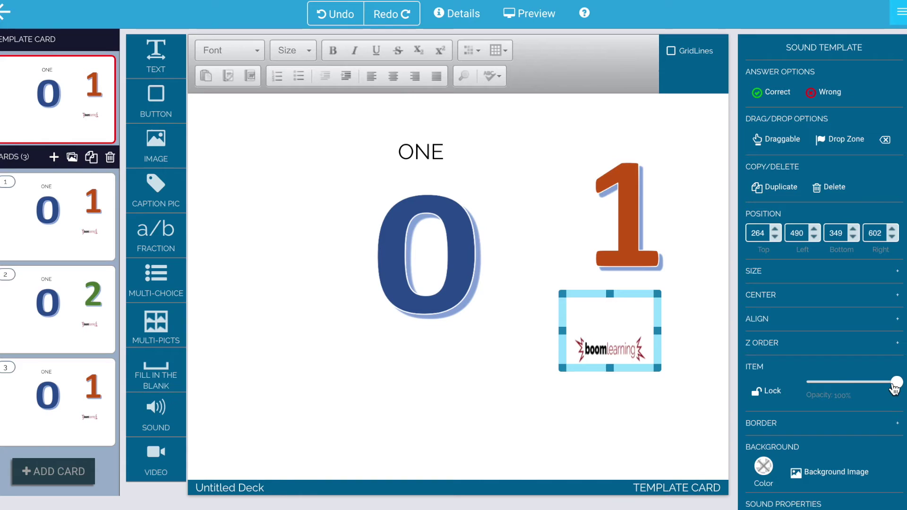
{"action": "left_click_drag", "start_coordinate": [894, 388], "coordinate": [811, 384]}
Step: Move and resize the invisible box so it covers the orange 1
{"action": "left_click_drag", "start_coordinate": [616, 322], "coordinate": [624, 225]}
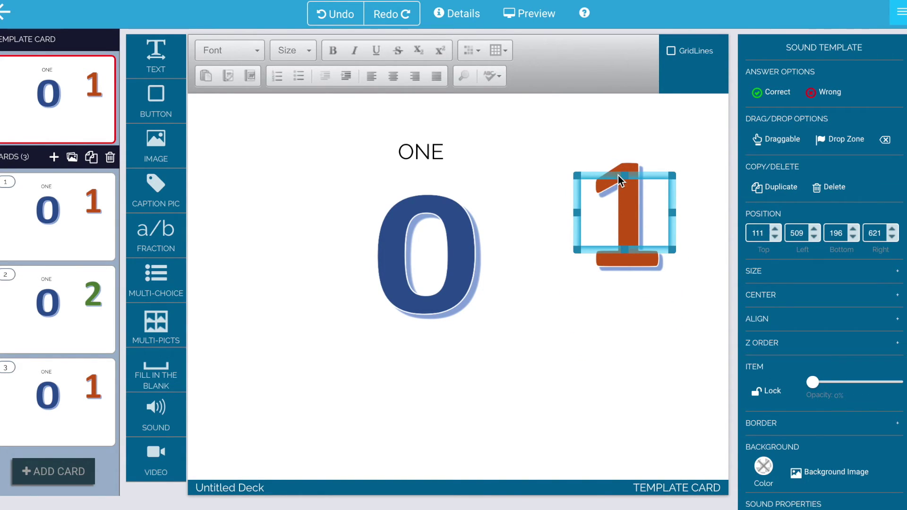
{"action": "left_click_drag", "start_coordinate": [617, 174], "coordinate": [621, 164]}
{"action": "left_click_drag", "start_coordinate": [622, 249], "coordinate": [623, 277]}
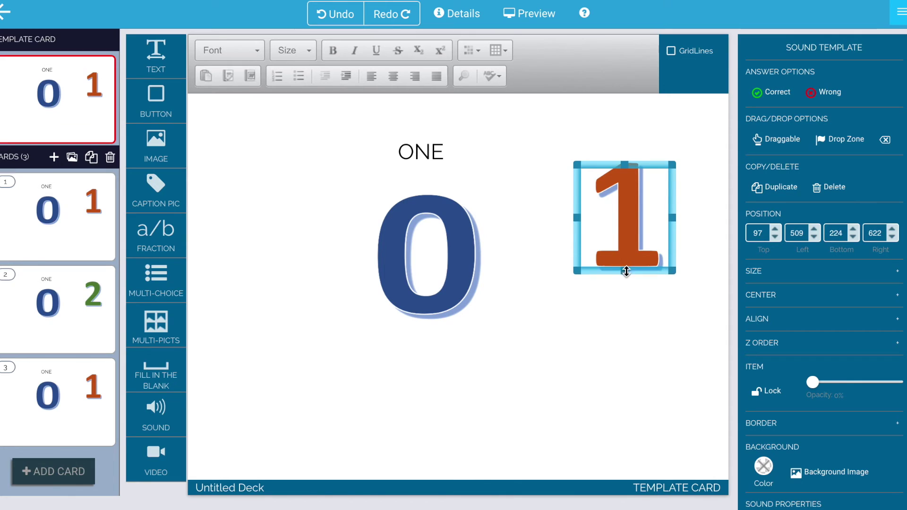
{"action": "left_click_drag", "start_coordinate": [576, 220], "coordinate": [588, 223]}
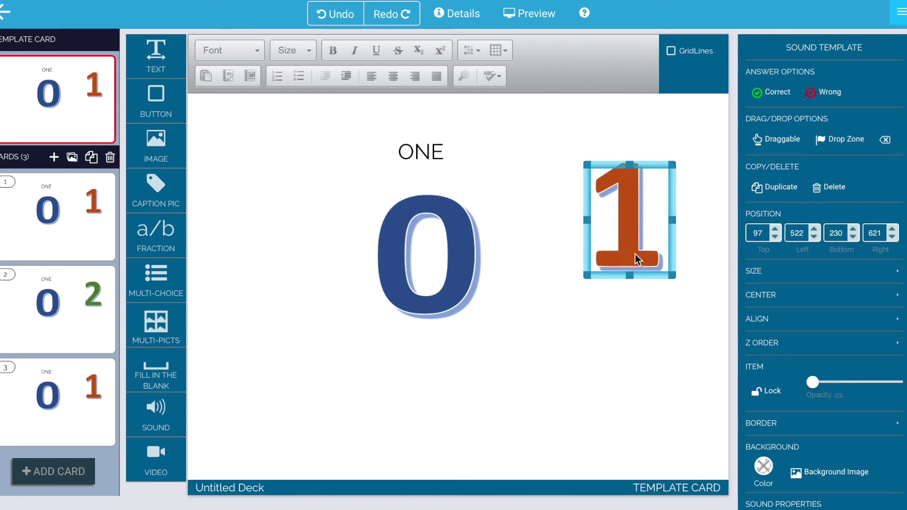